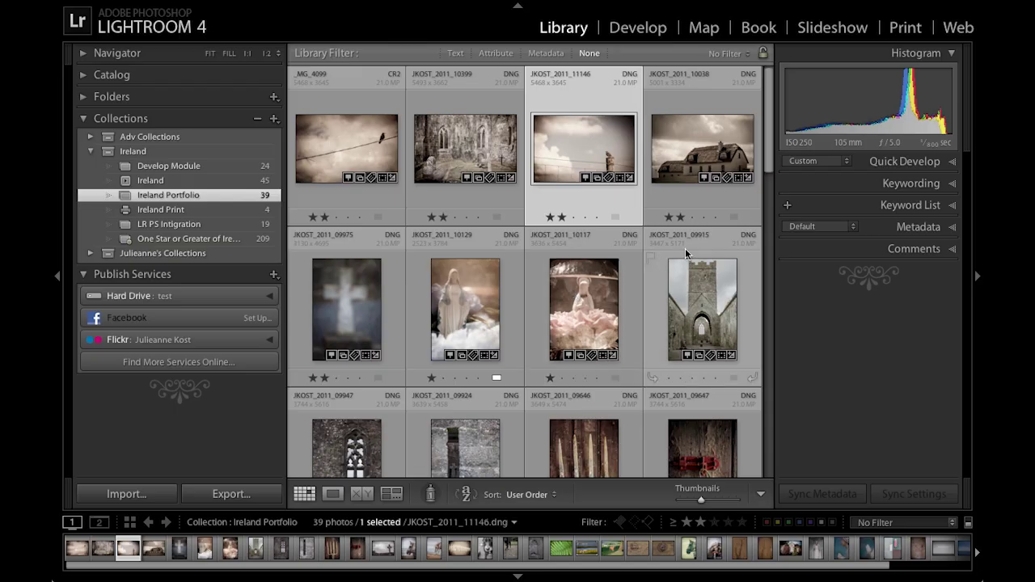
# In Web, apply Airtight PostcardViewer with 7 columns and 12 px photo borders, then preview a postcard
pyautogui.click(956, 29)
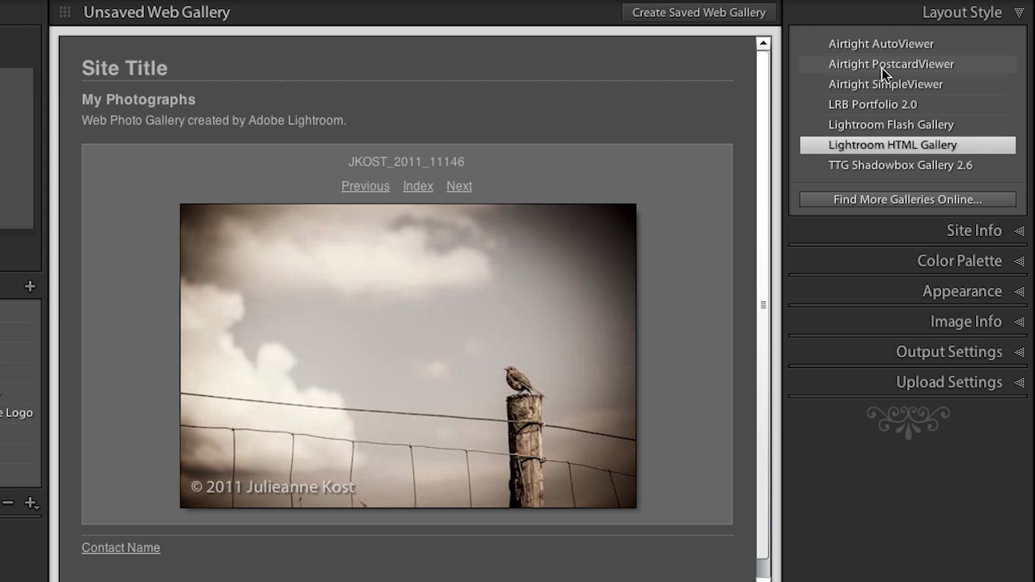
pyautogui.click(887, 65)
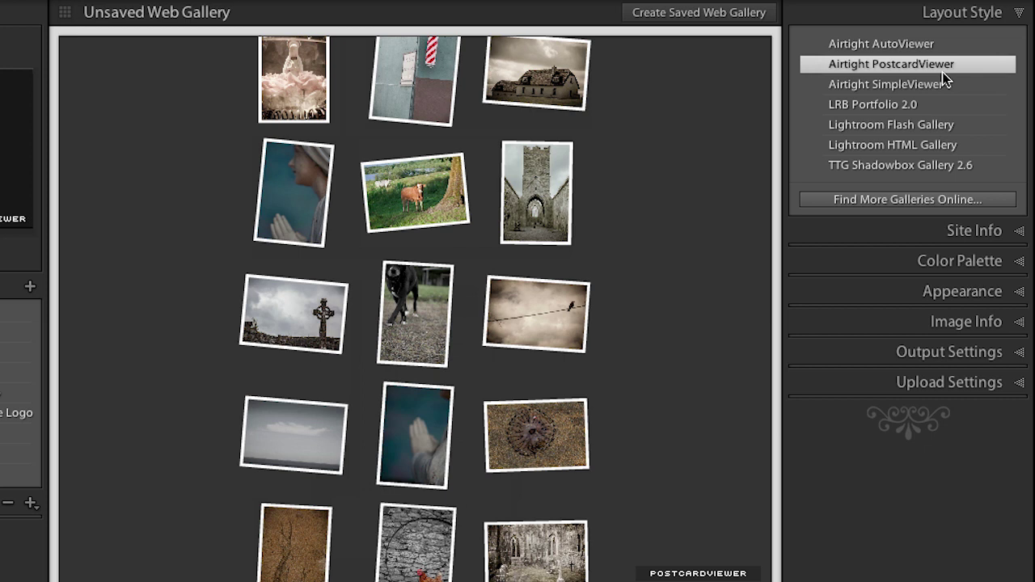
pyautogui.click(951, 299)
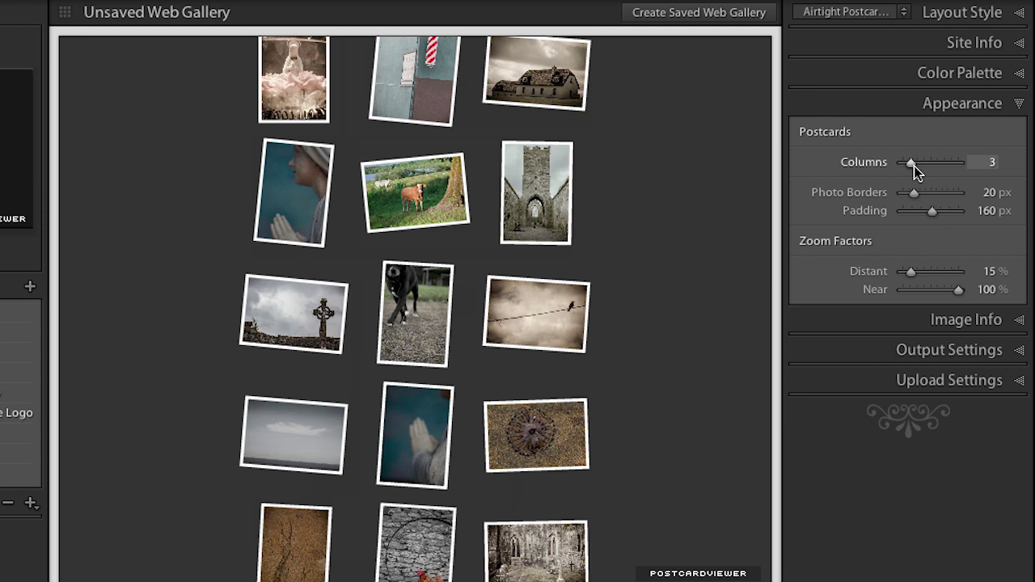
pyautogui.moveTo(913, 166); pyautogui.dragTo(924, 165)
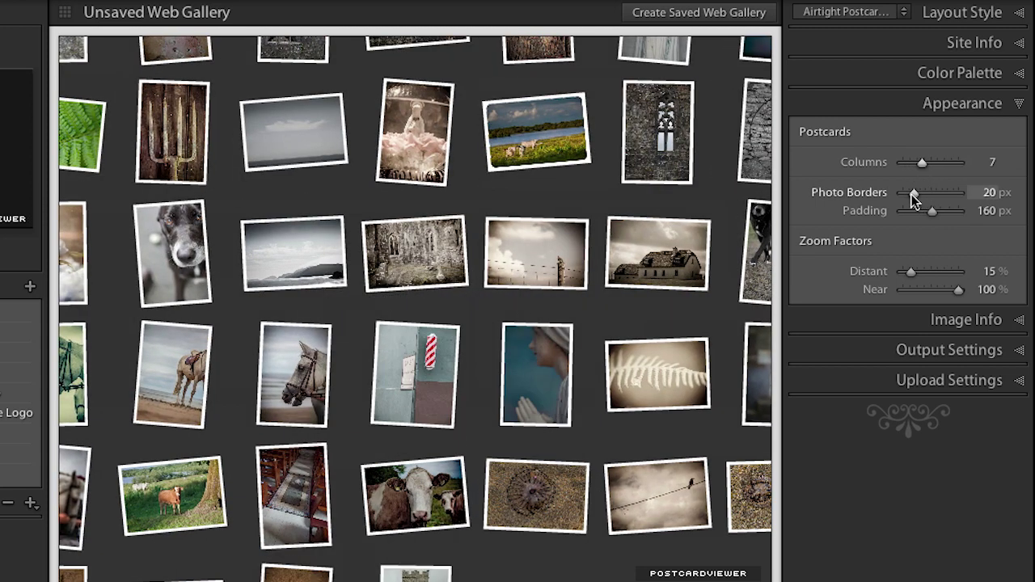
pyautogui.moveTo(911, 192); pyautogui.dragTo(906, 193)
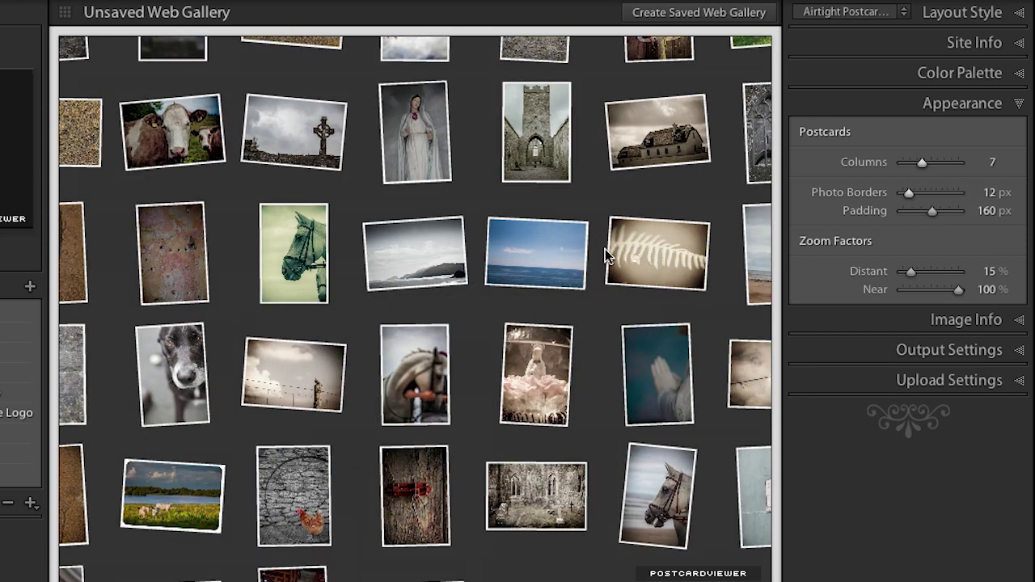
pyautogui.click(554, 261)
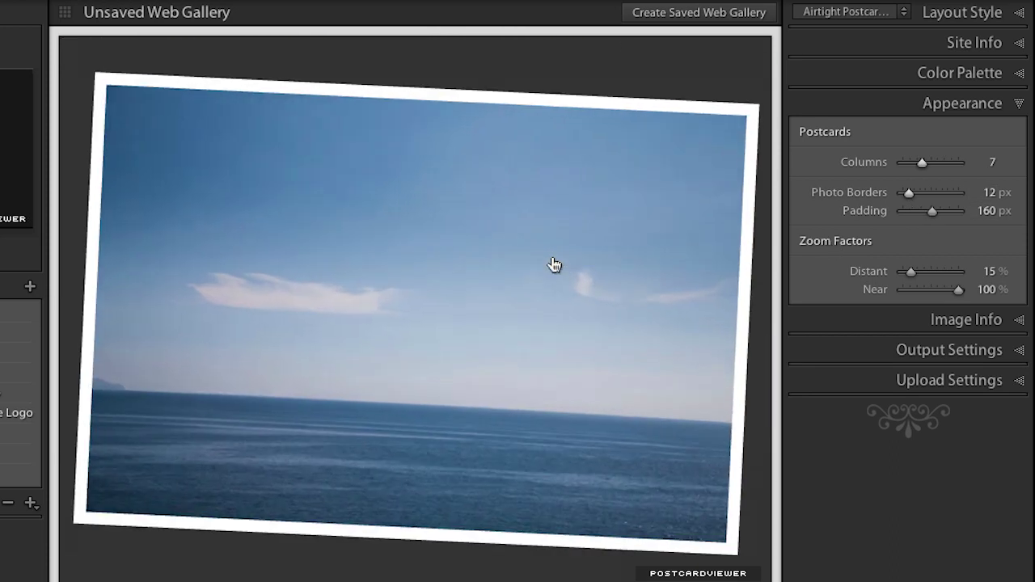
pyautogui.click(503, 269)
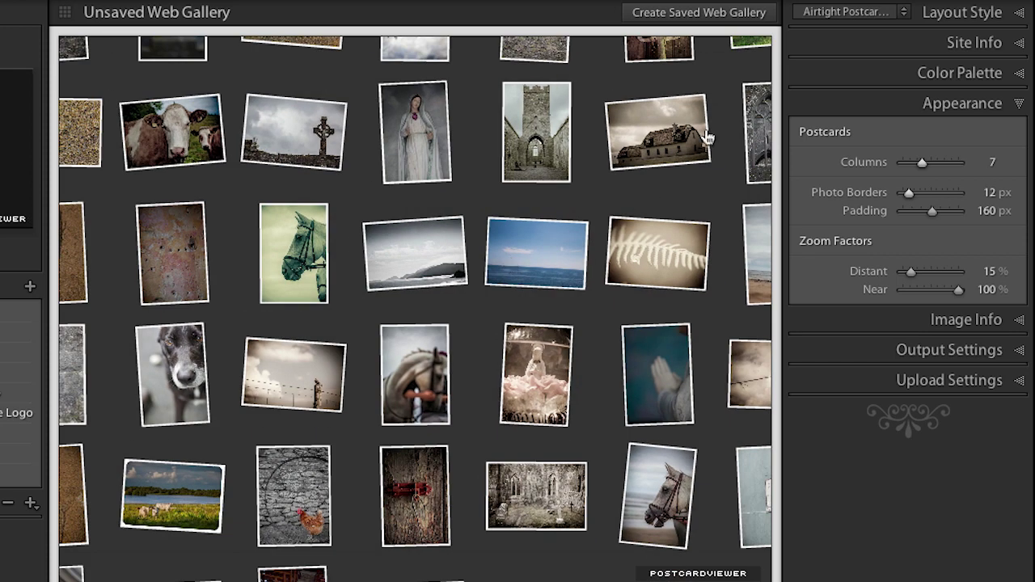
# Switch the gallery's layout style to Lightroom Flash Gallery
pyautogui.click(992, 16)
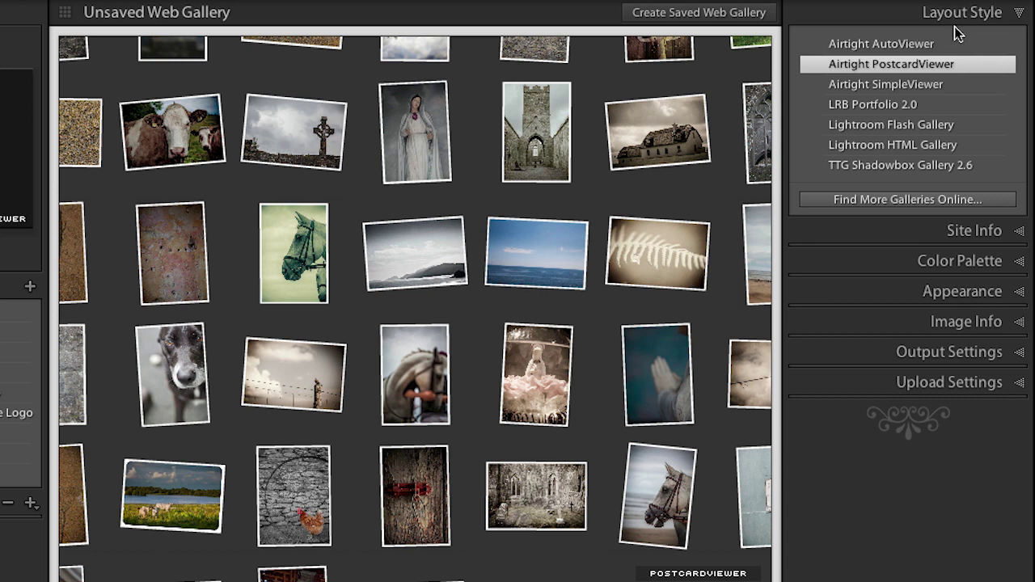
pyautogui.click(955, 127)
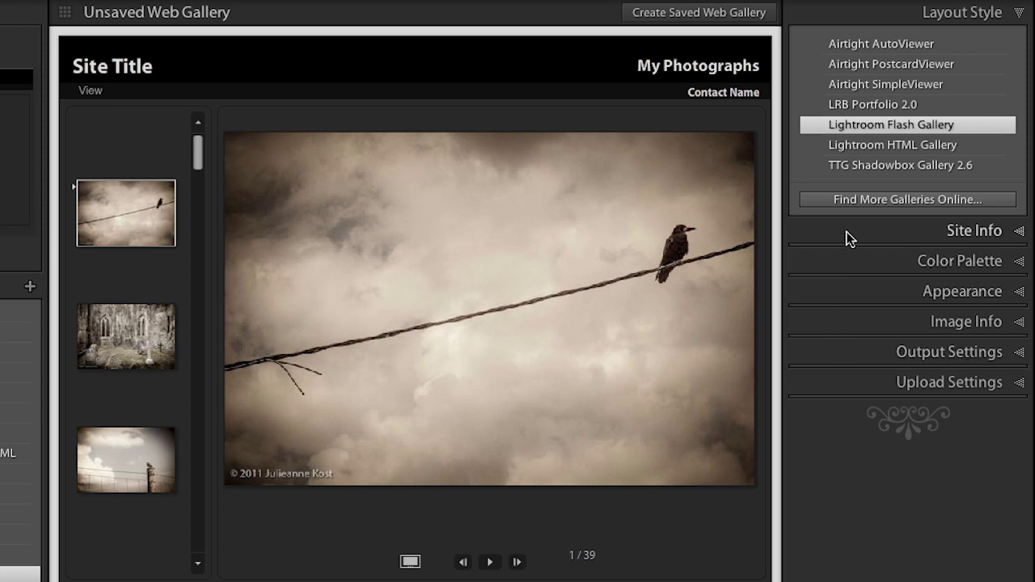
# Set the site title to 'Ireland', the collection title to the photographer credit, and clear the description
pyautogui.click(848, 236)
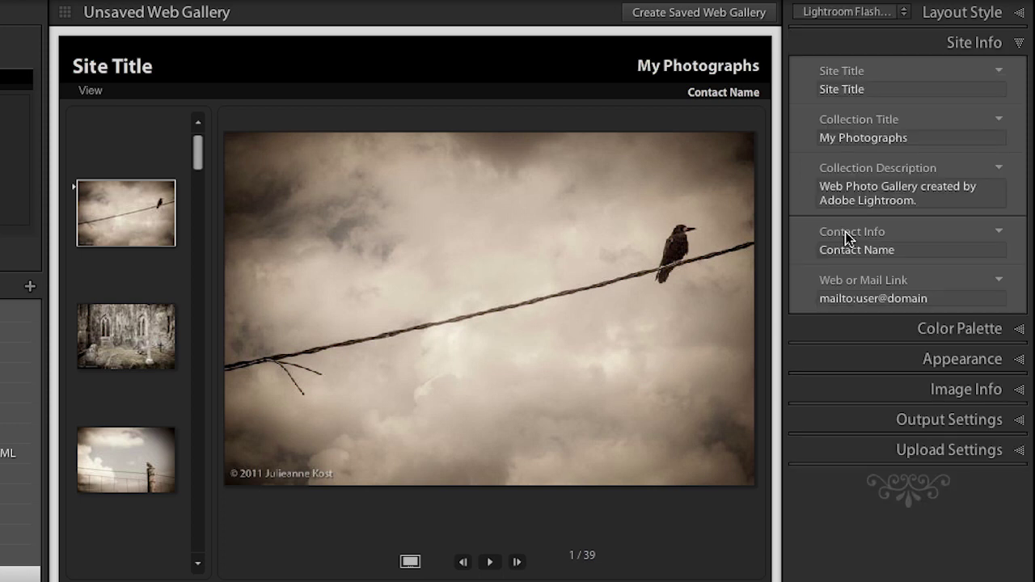
pyautogui.click(855, 91)
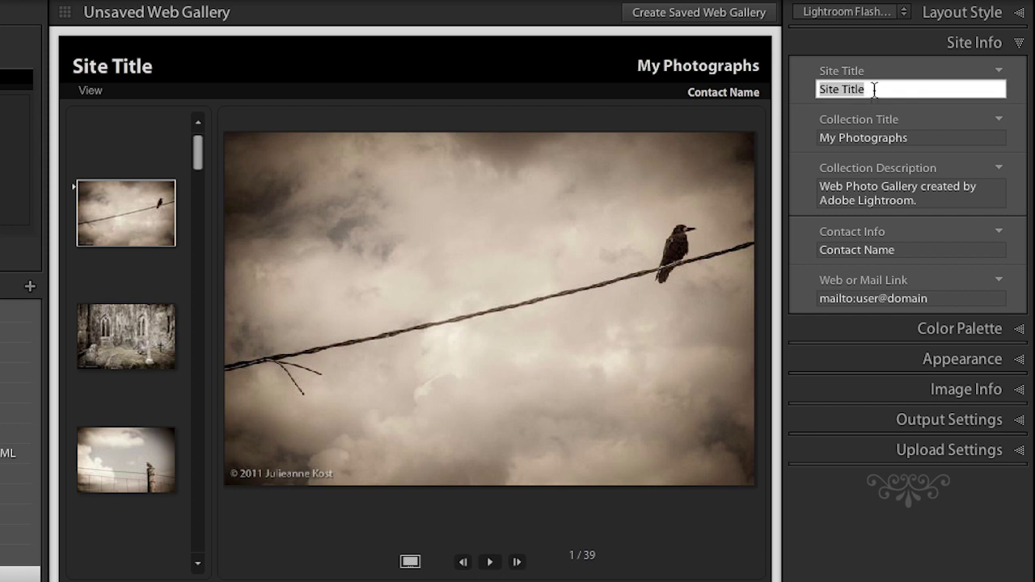
pyautogui.write('Ireland')
pyautogui.press('Tab')
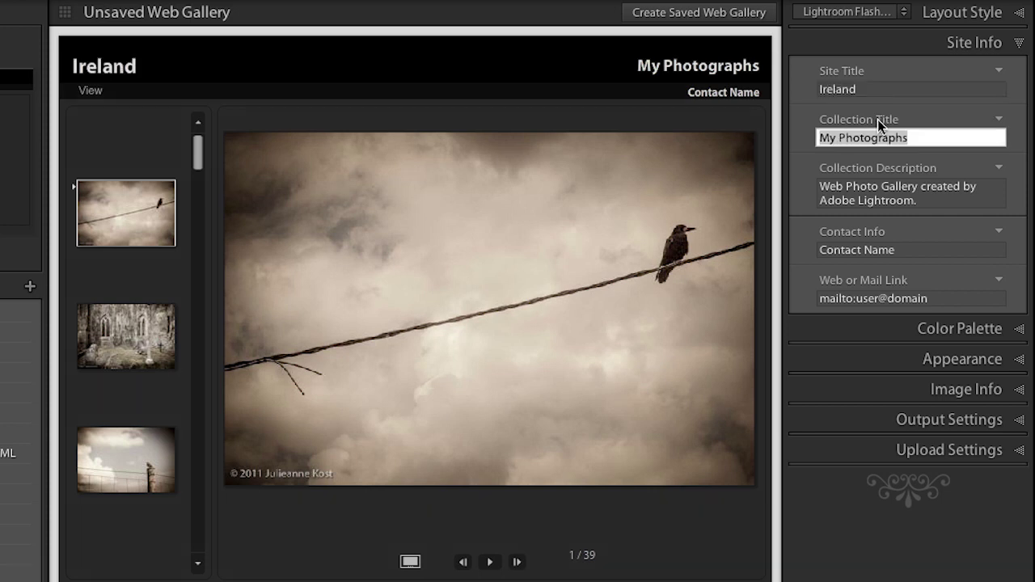
pyautogui.write('Photog')
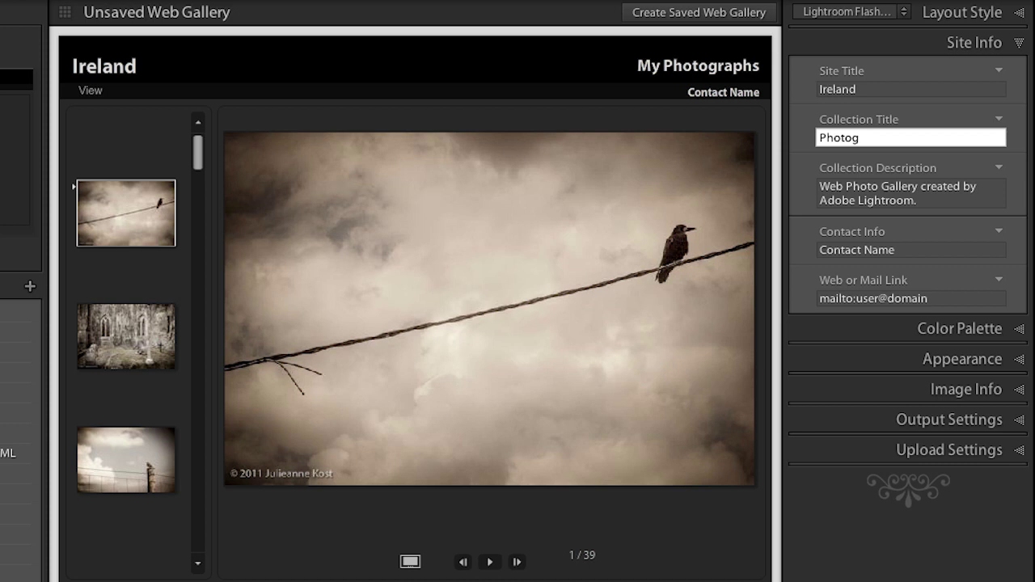
pyautogui.write('raphy by julieanne kost')
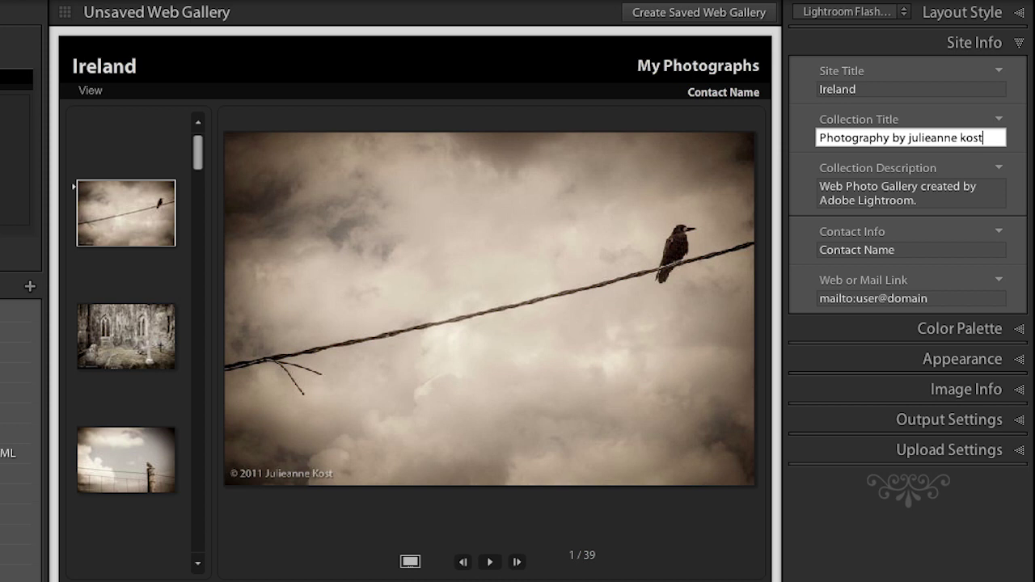
pyautogui.press('Tab')
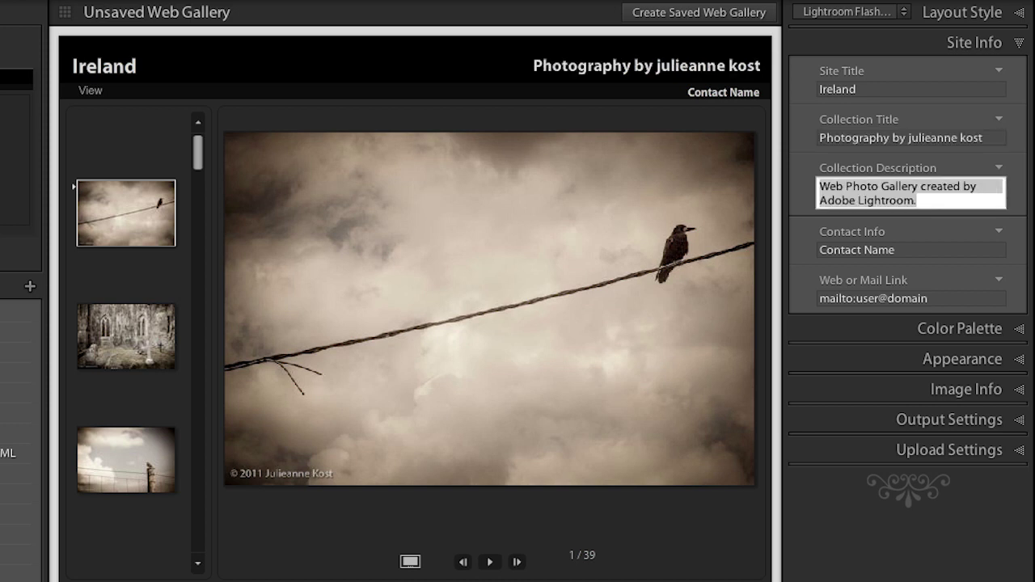
pyautogui.press('BackSpace')
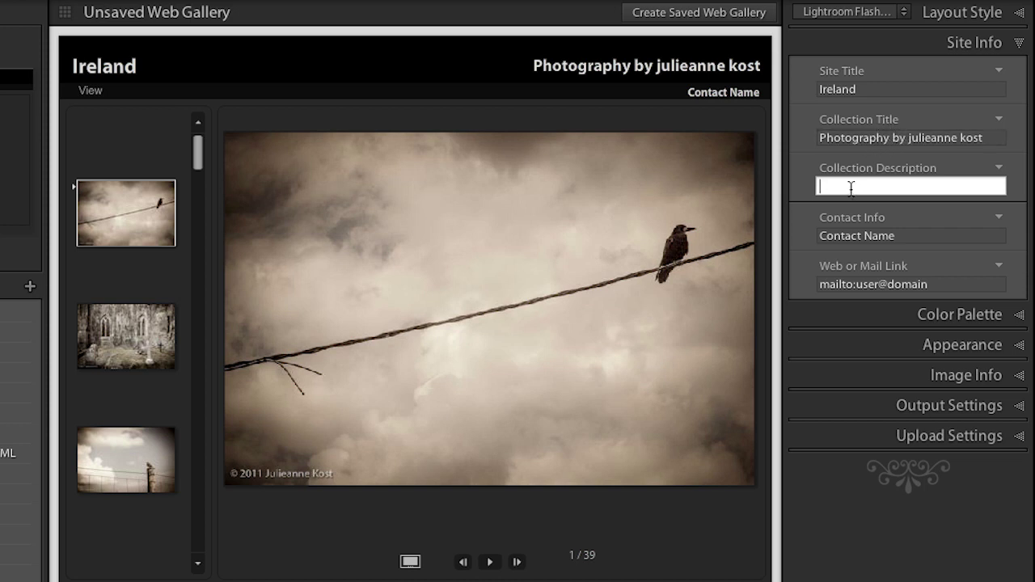
# Set the contact info to 'email me' and the mail link to the photographer's e-mail address
pyautogui.click(841, 236)
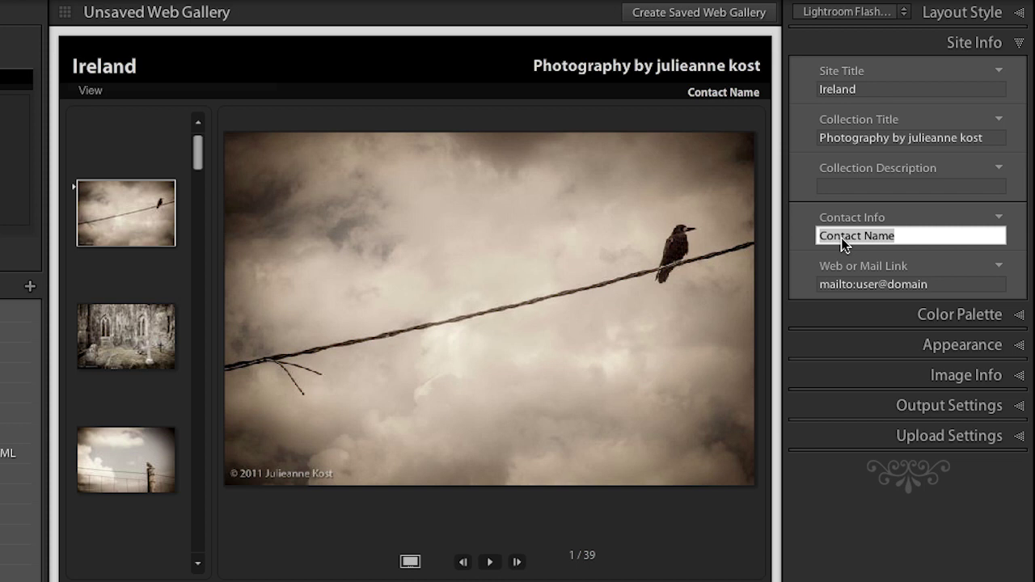
pyautogui.moveTo(890, 236); pyautogui.dragTo(903, 236)
pyautogui.write('email me')
pyautogui.click(907, 284)
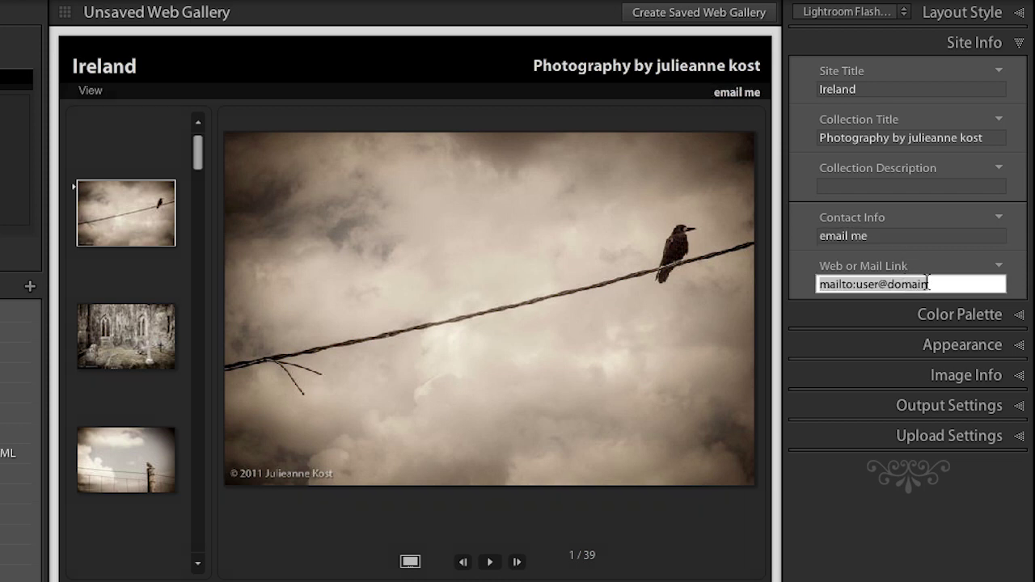
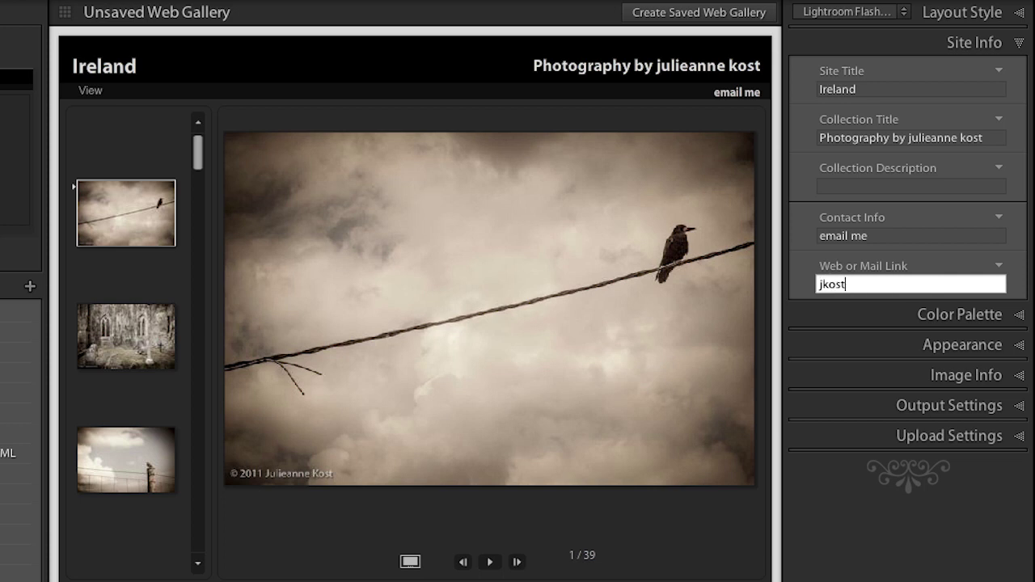
# Expand the Color Palette panel to see the gallery's text, header, menu and background colours
pyautogui.click(929, 315)
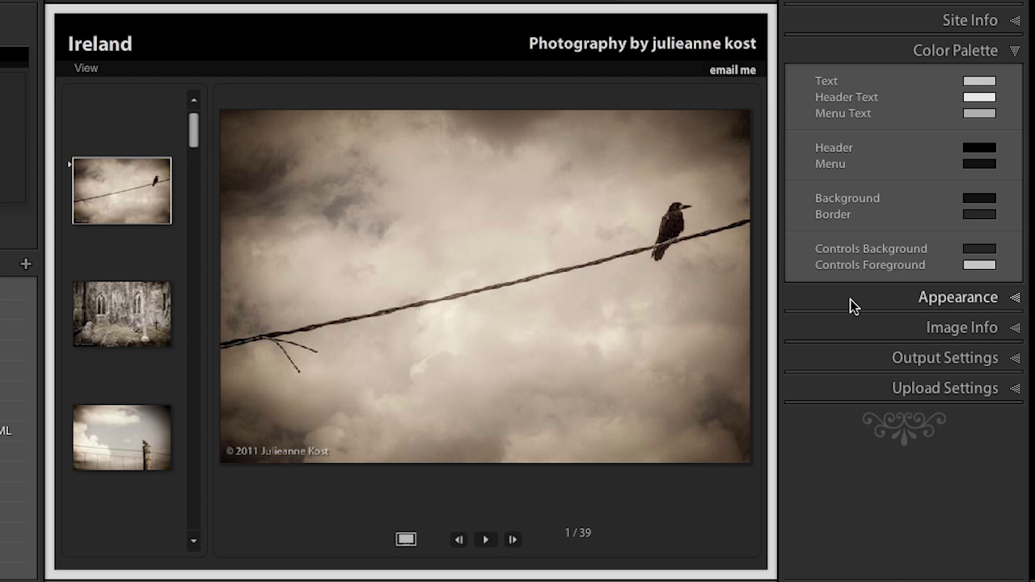
# Try the Scrolling and Paginated gallery layouts, settling on Slideshow Only
pyautogui.click(850, 299)
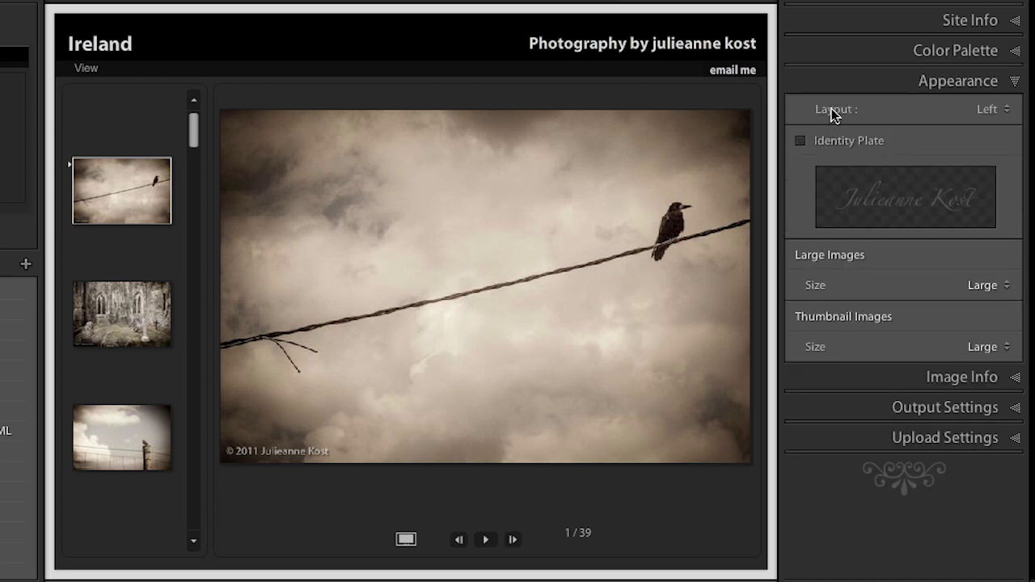
pyautogui.click(988, 111)
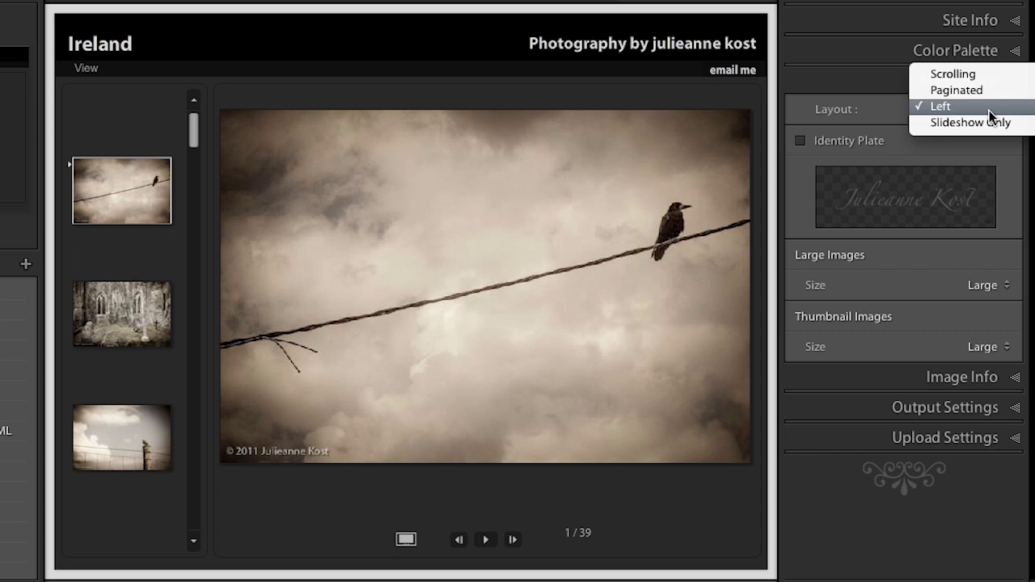
pyautogui.click(989, 75)
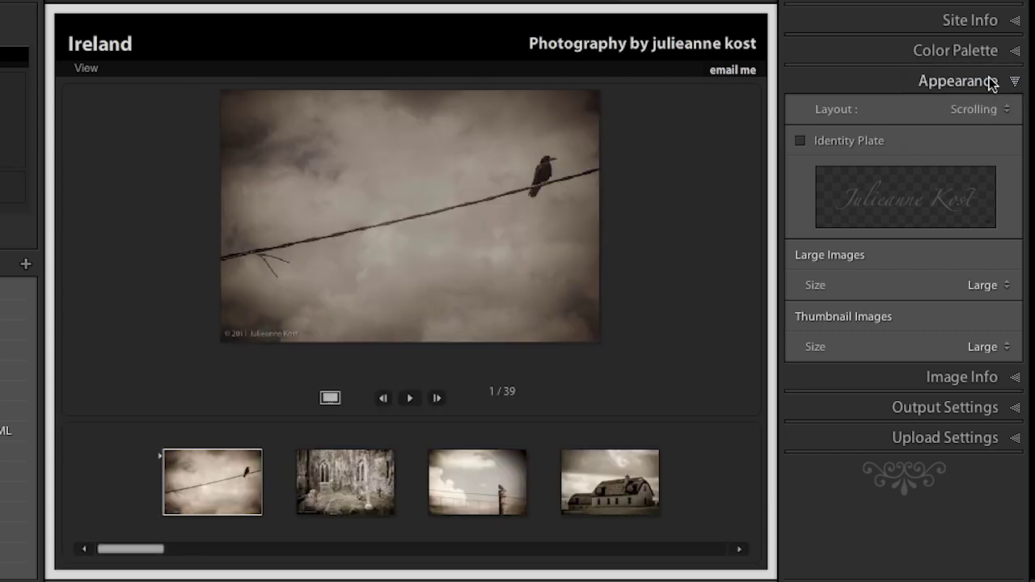
pyautogui.click(983, 110)
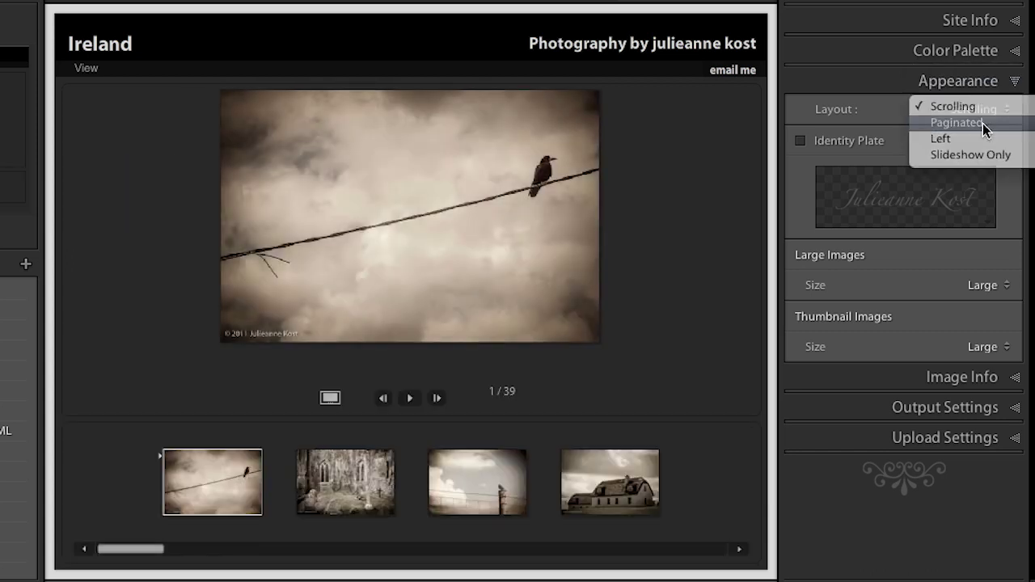
pyautogui.click(982, 123)
pyautogui.click(977, 108)
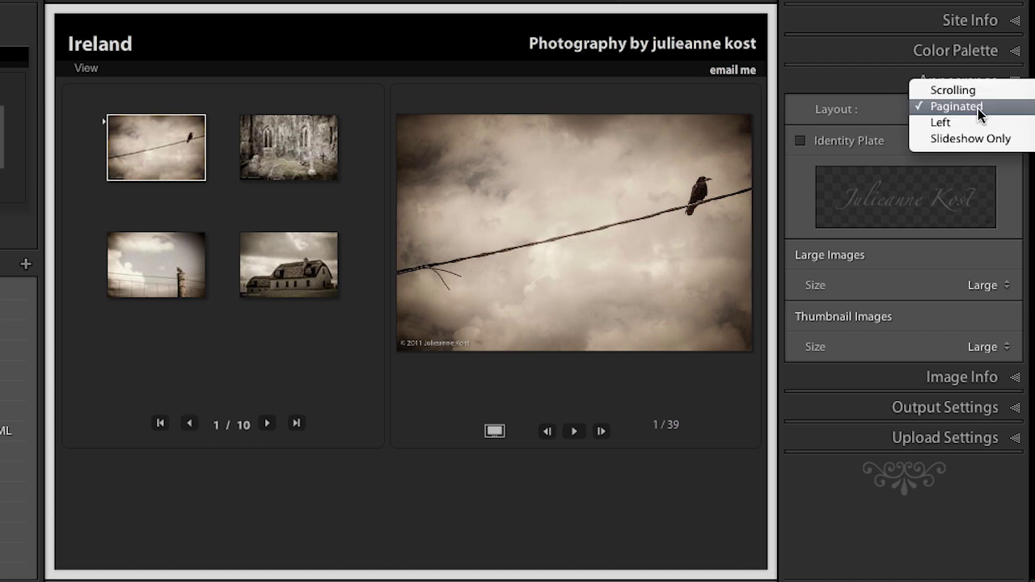
pyautogui.click(977, 140)
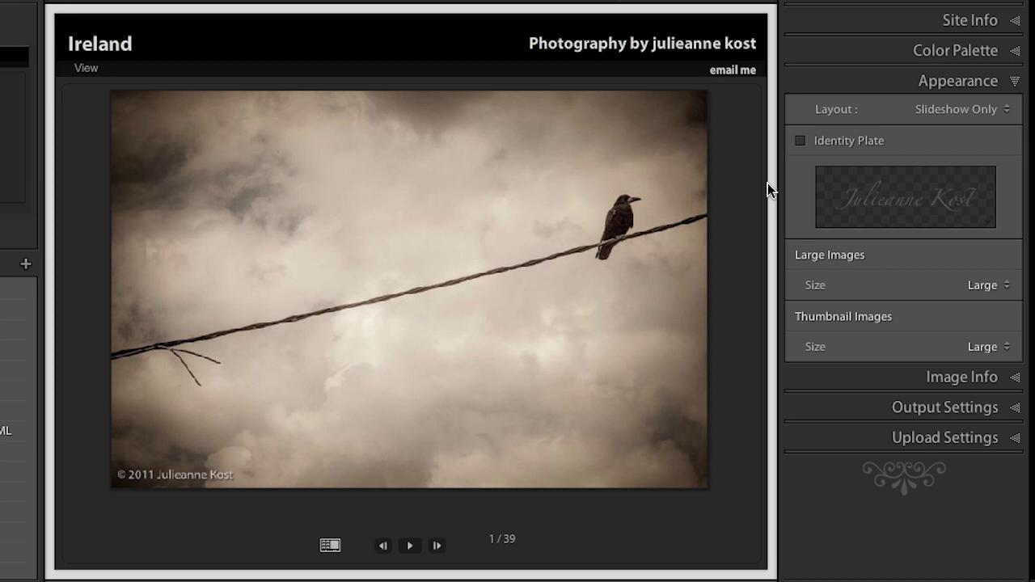
# Try the white photography-credit identity plate, then turn the identity plate off so the header reads Ireland
pyautogui.click(799, 142)
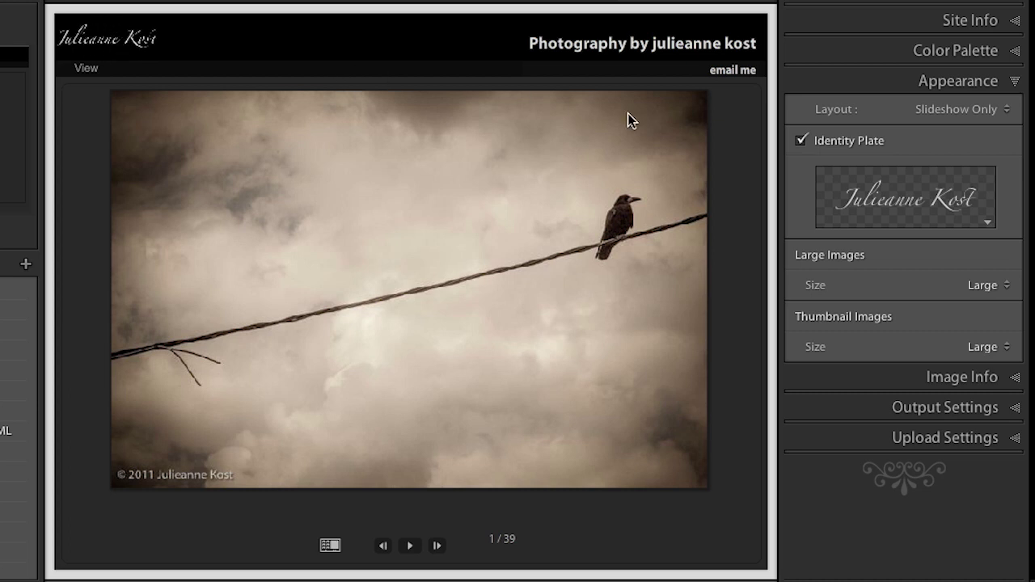
pyautogui.click(988, 221)
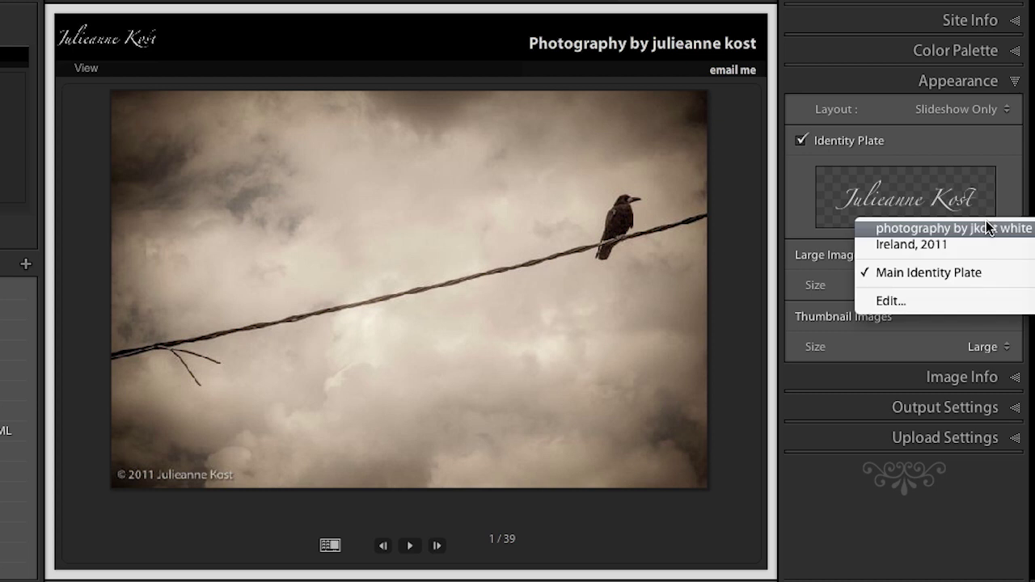
pyautogui.click(986, 223)
pyautogui.click(985, 221)
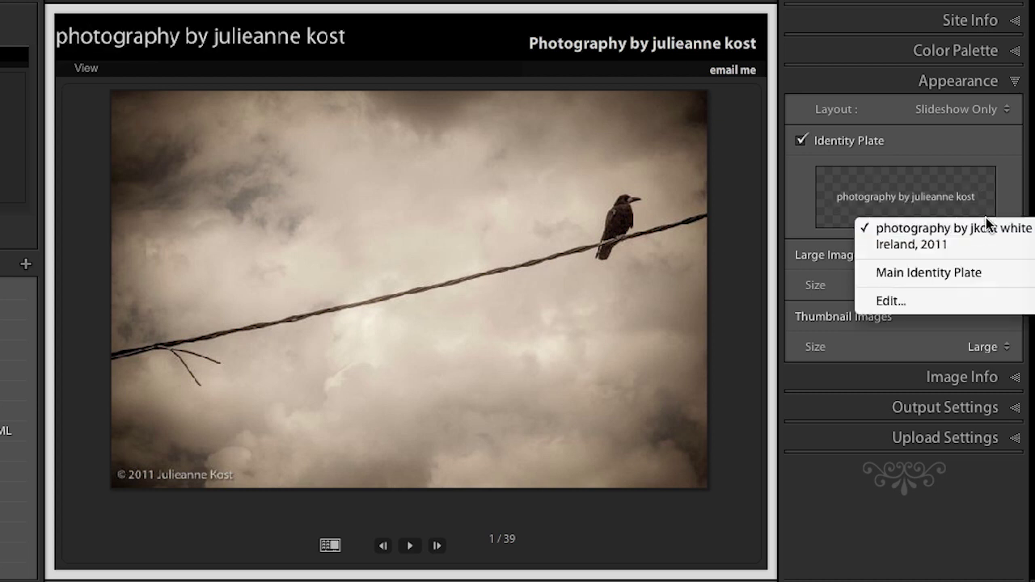
pyautogui.click(958, 303)
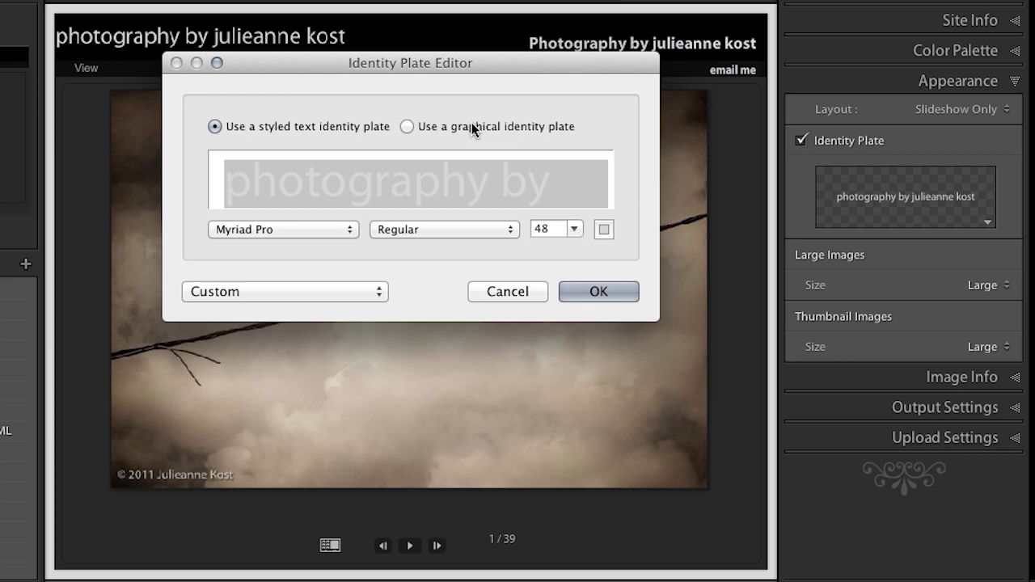
pyautogui.click(493, 294)
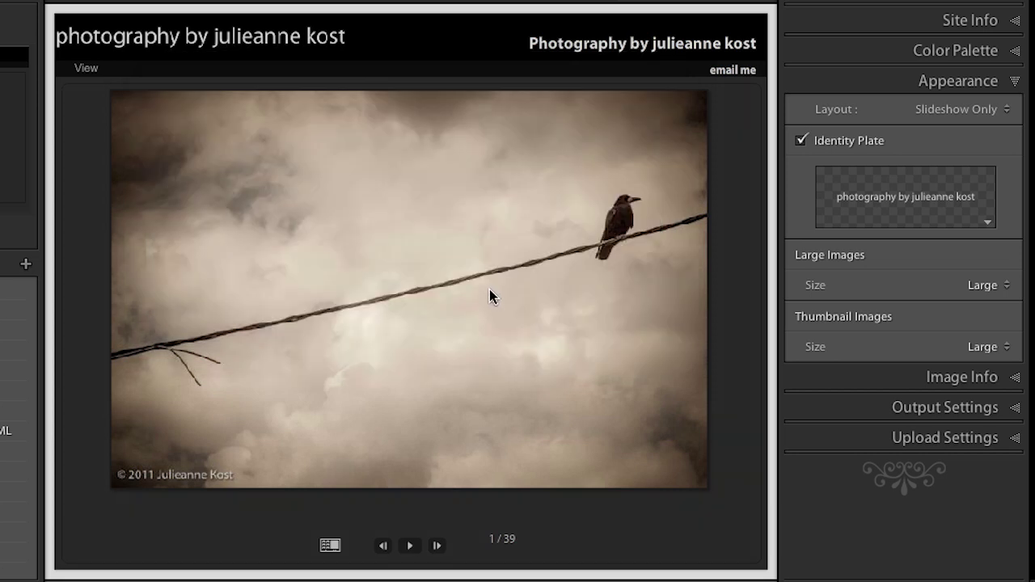
pyautogui.click(799, 141)
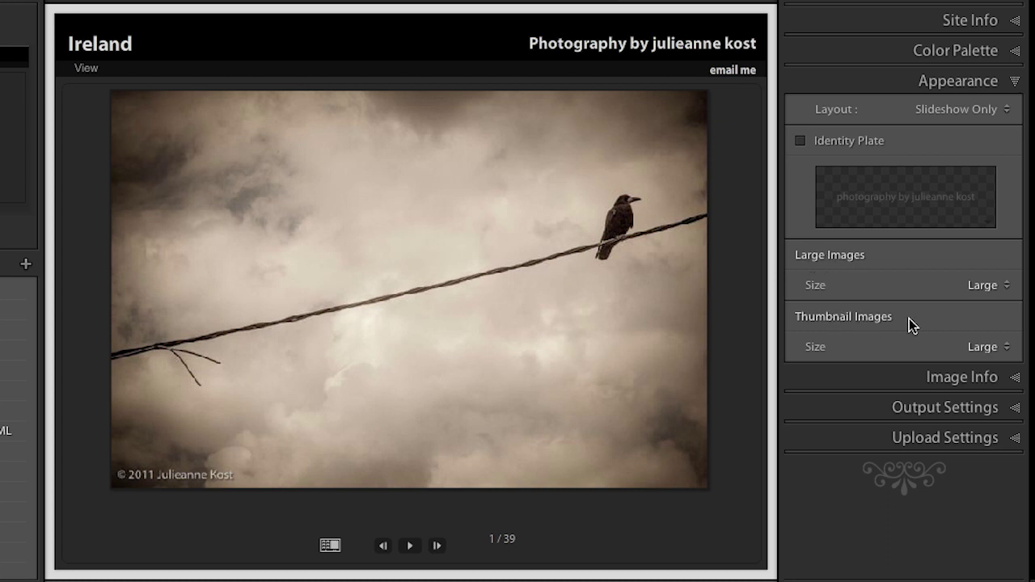
# Set the gallery layout to Scrolling with Medium thumbnails, and show the Image Info settings
pyautogui.click(962, 113)
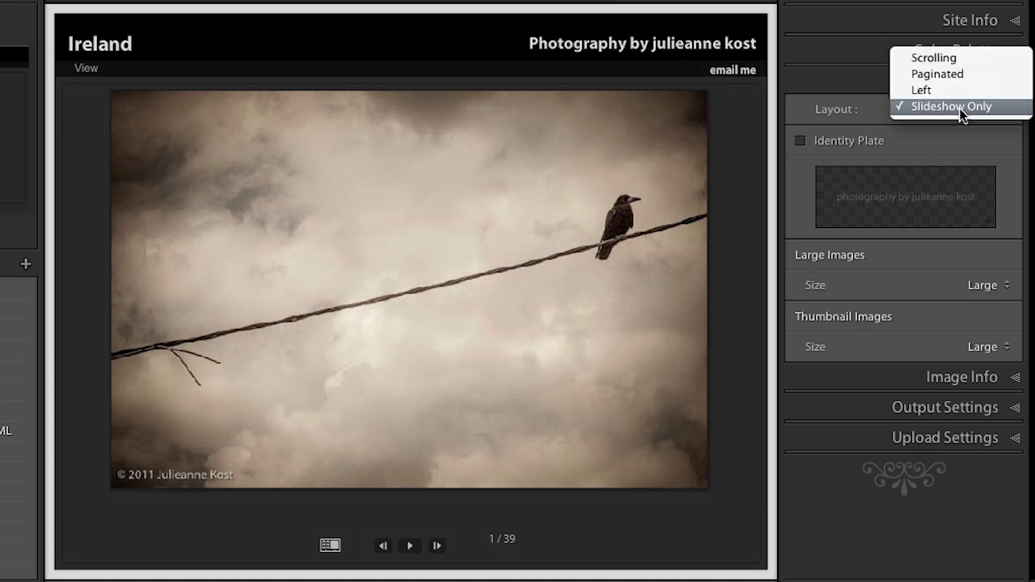
pyautogui.click(954, 62)
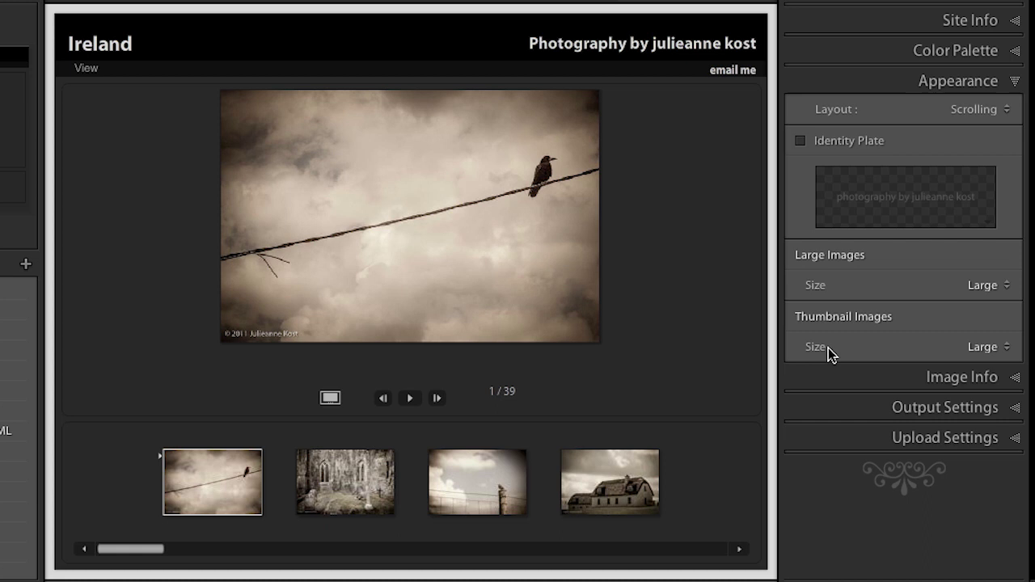
pyautogui.click(978, 349)
pyautogui.click(986, 359)
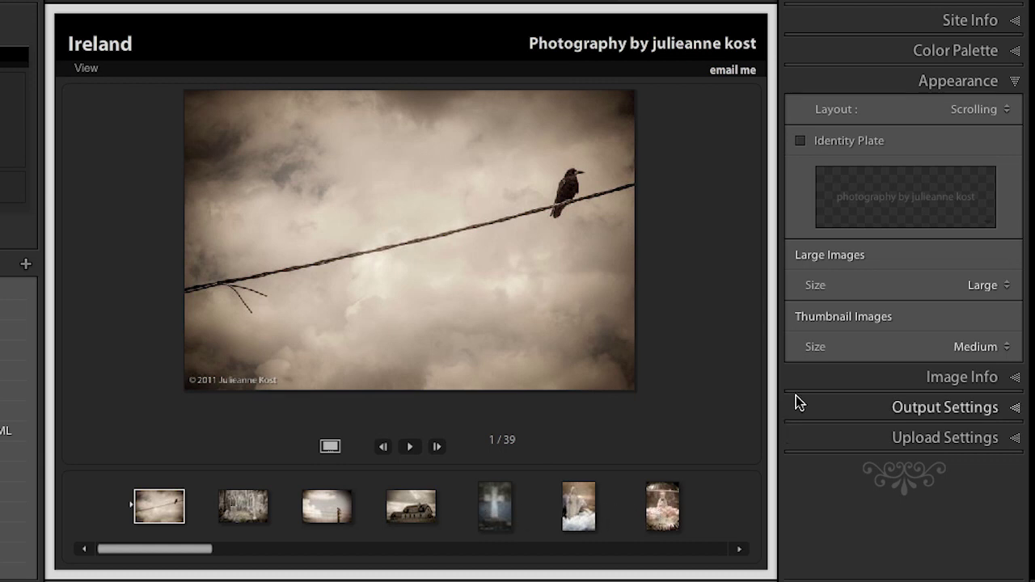
pyautogui.click(820, 377)
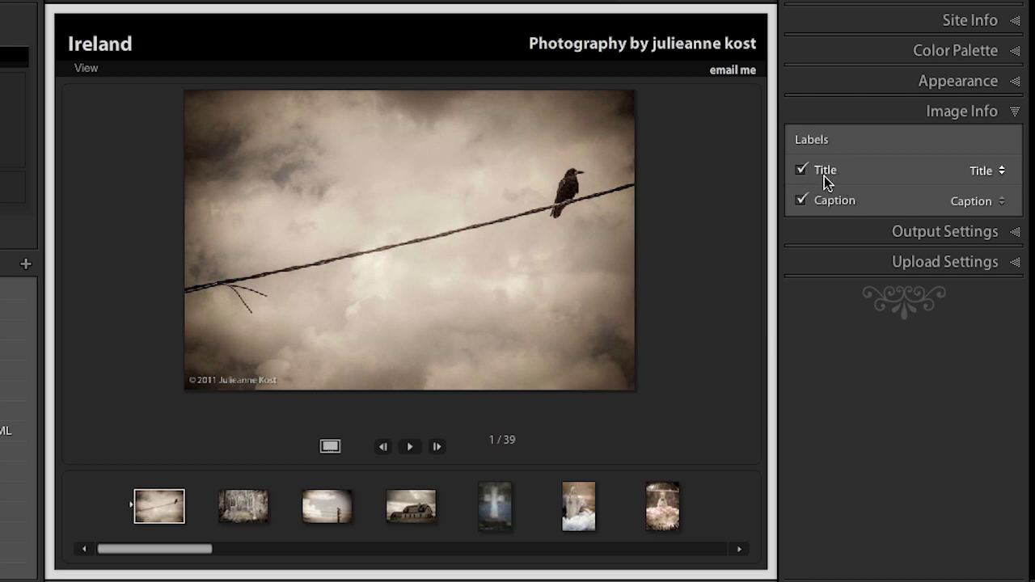
# Change the Title label to show Filename, then reveal the Output Settings
pyautogui.click(994, 171)
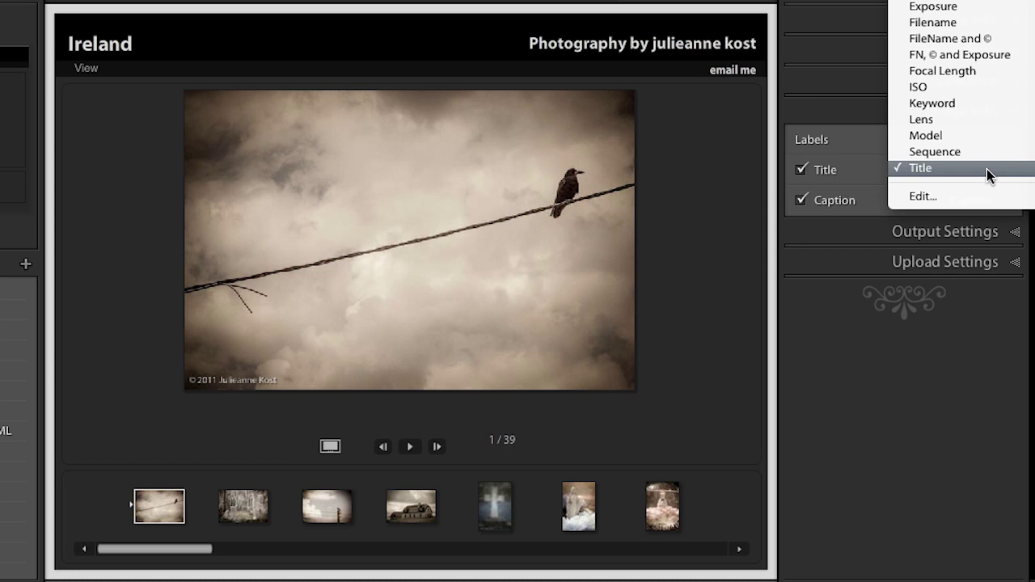
pyautogui.click(981, 24)
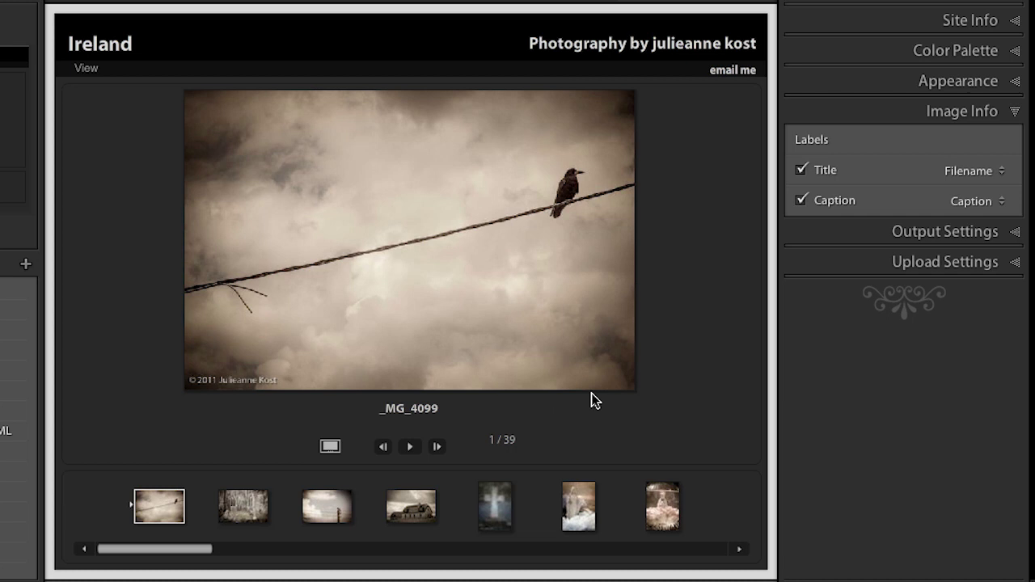
pyautogui.click(911, 232)
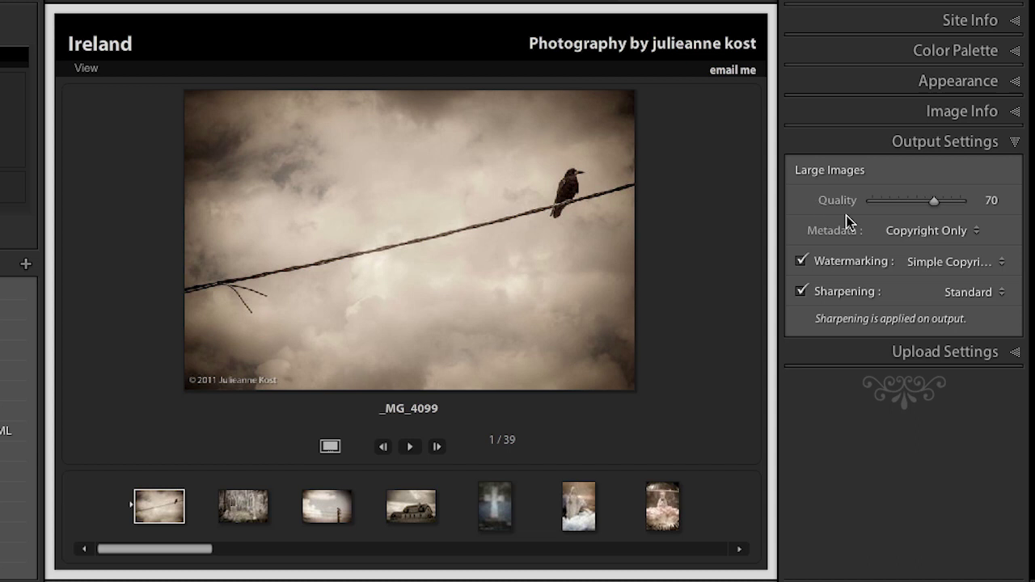
# Keep Copyright Only metadata, the Simple Copyright Watermark and Standard sharpening in Output Settings
pyautogui.click(926, 233)
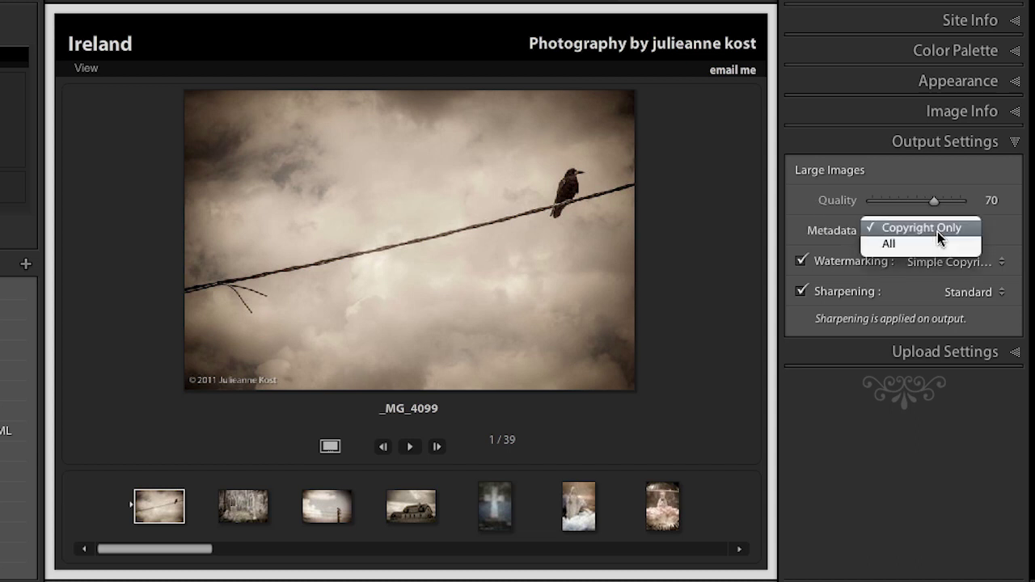
pyautogui.click(937, 232)
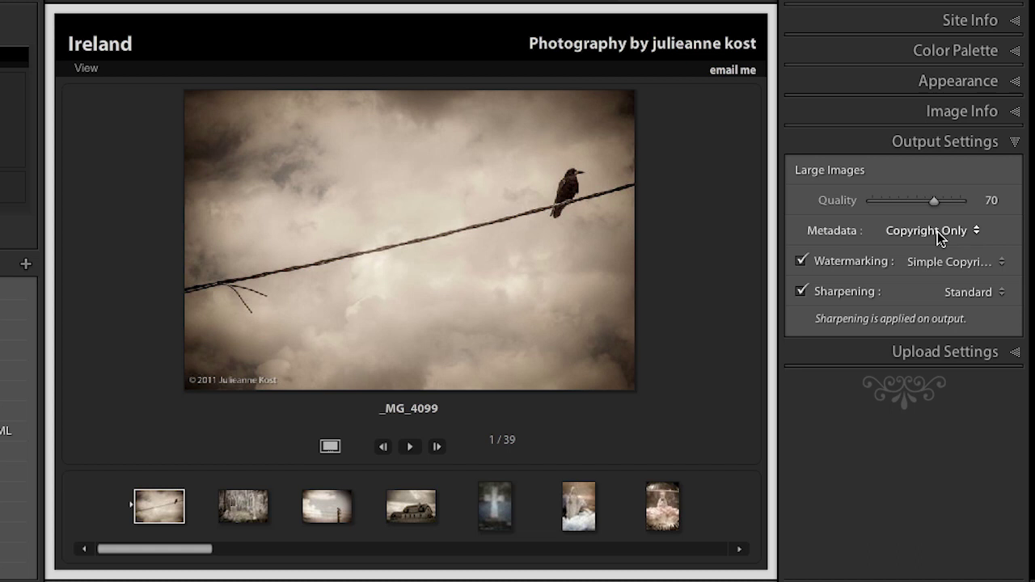
pyautogui.click(801, 261)
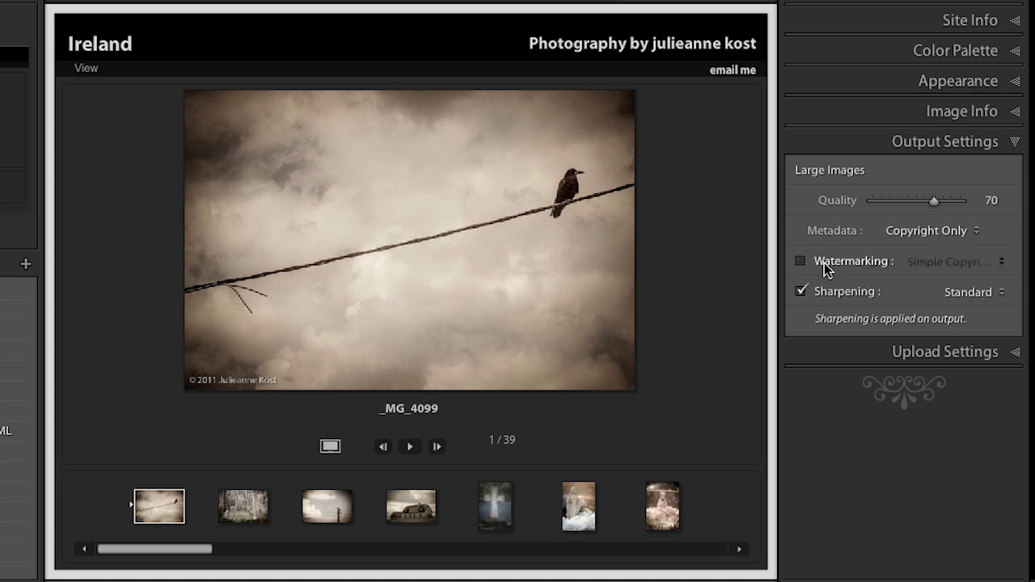
pyautogui.click(801, 261)
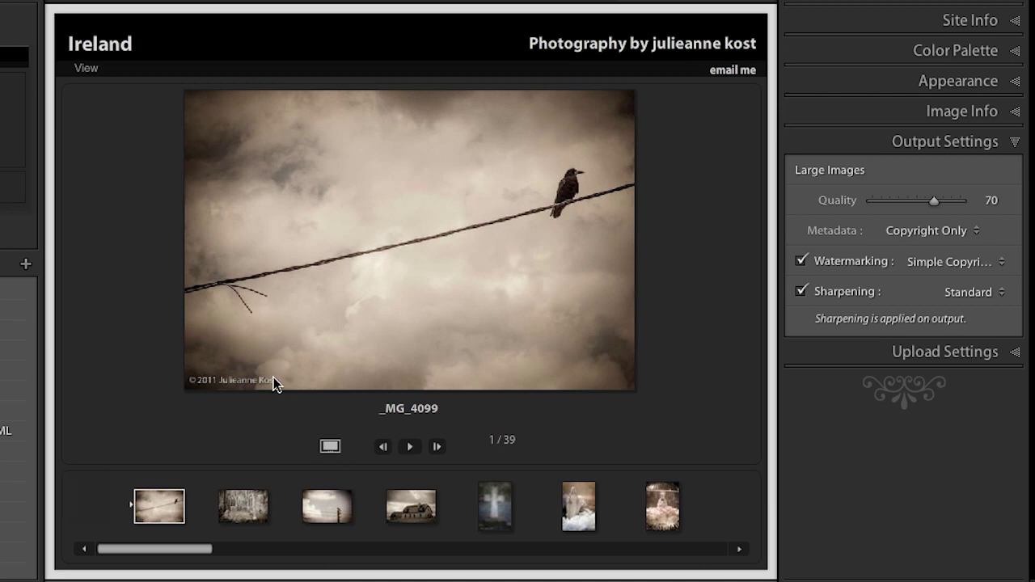
pyautogui.click(922, 262)
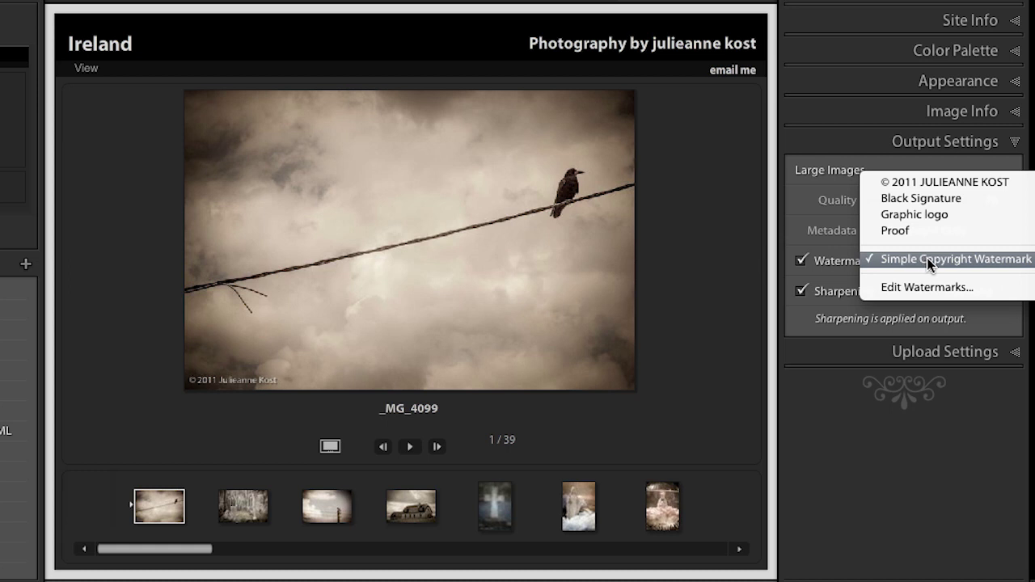
pyautogui.click(927, 258)
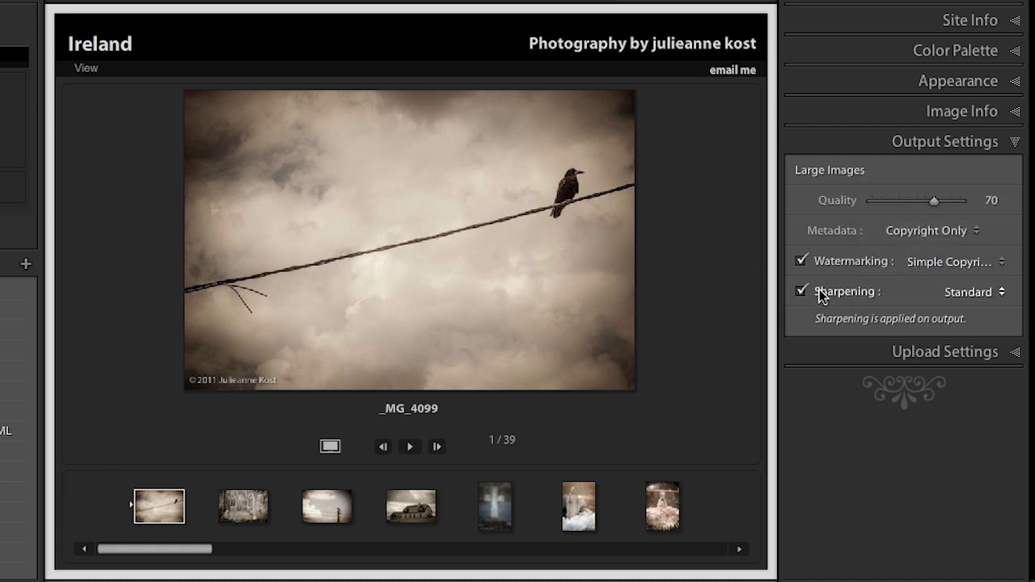
pyautogui.click(970, 293)
pyautogui.click(969, 291)
# Open the FTP transfer configuration from Upload Settings and cancel it, leaving Custom Settings unchanged
pyautogui.click(960, 353)
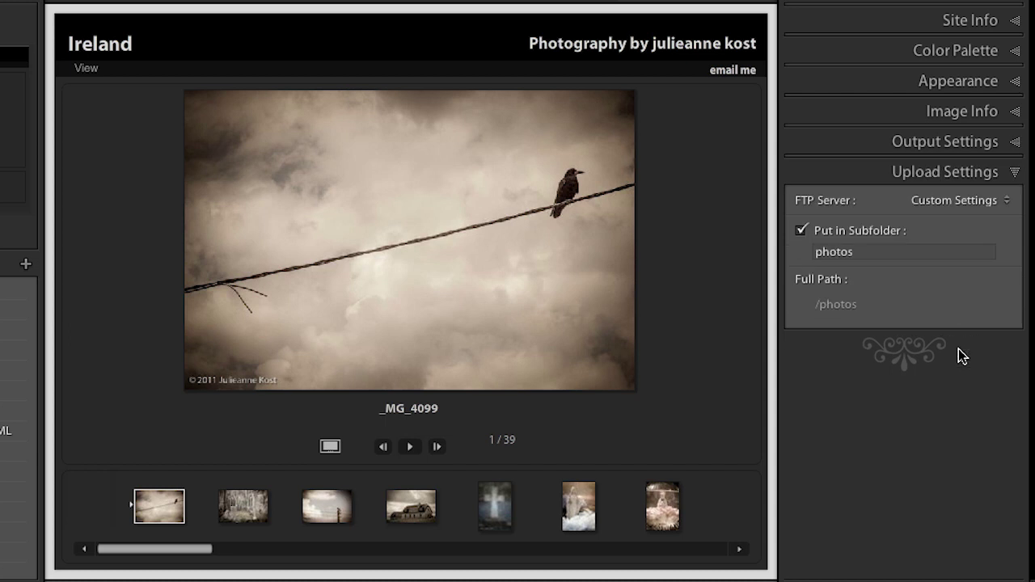
pyautogui.click(955, 202)
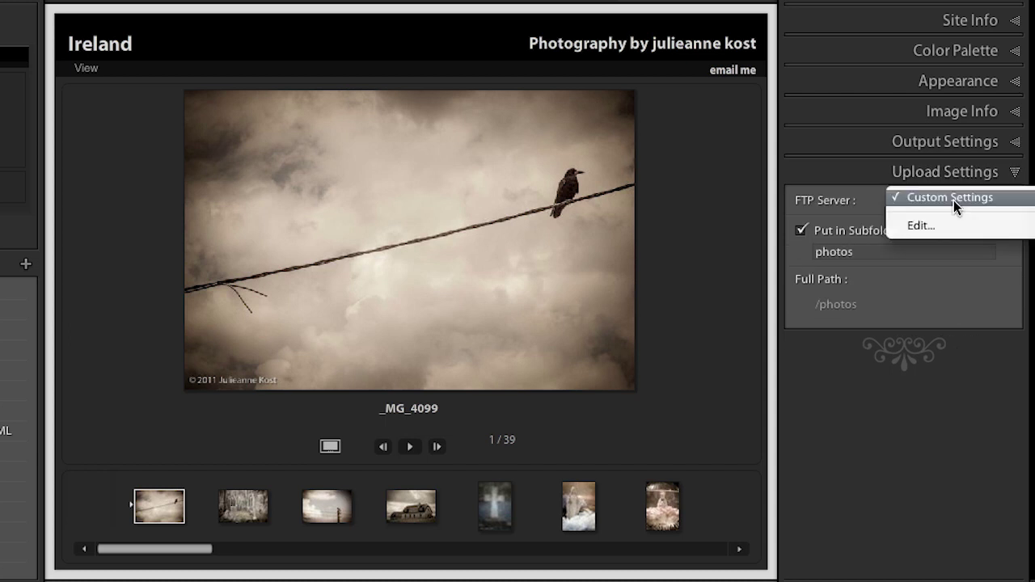
pyautogui.click(948, 225)
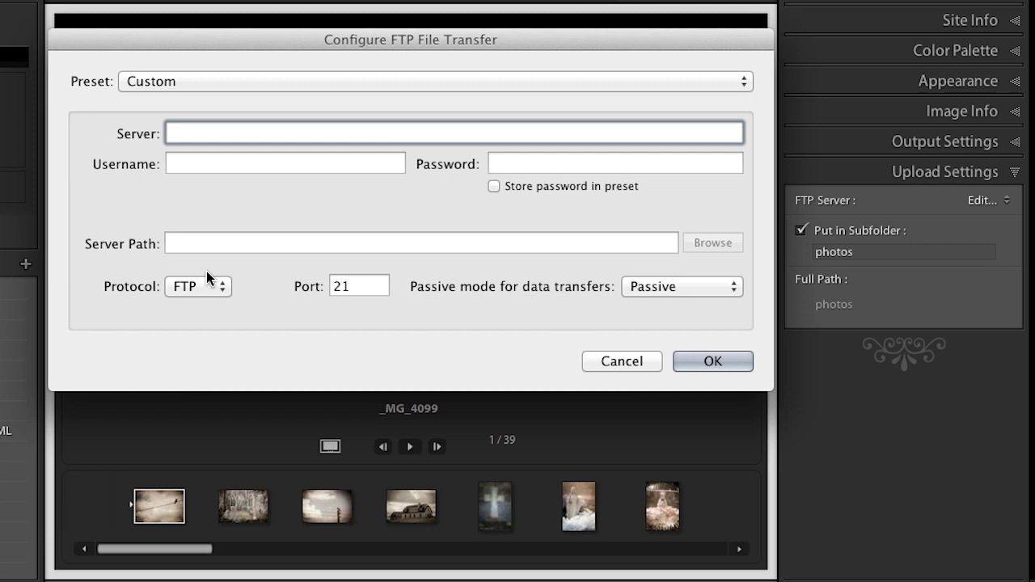
pyautogui.click(642, 363)
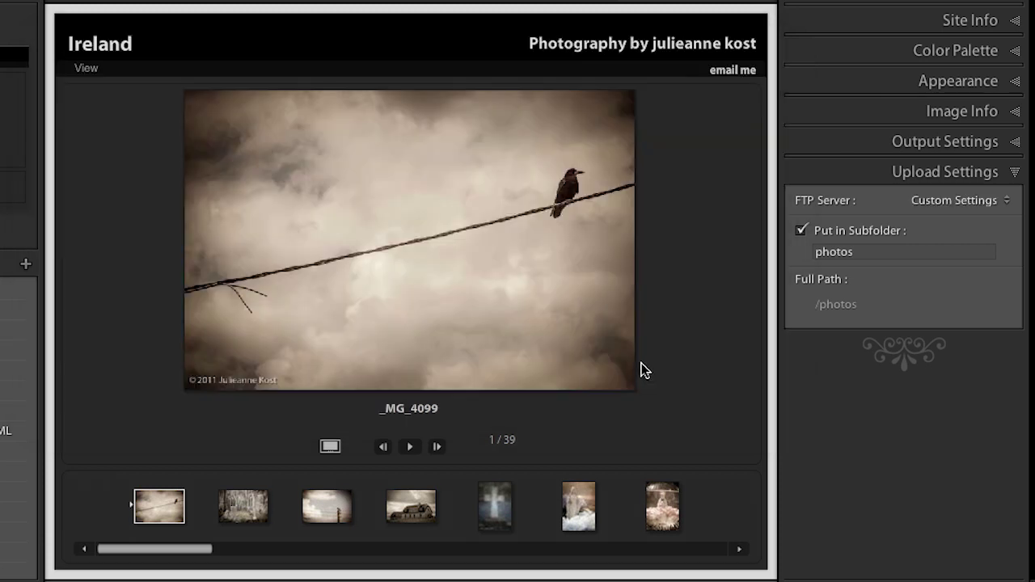
pyautogui.click(974, 12)
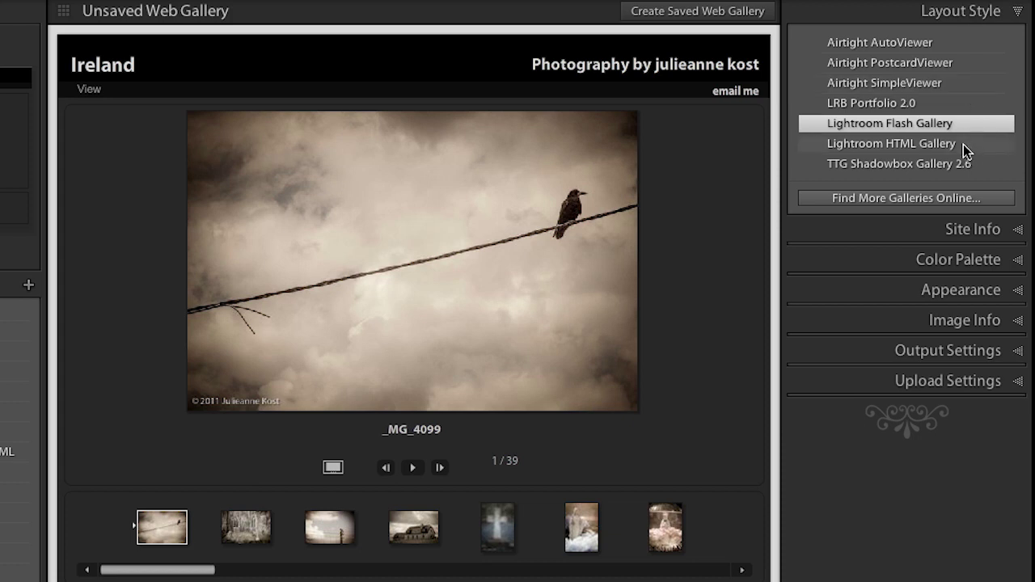
# Apply the Lightroom HTML Gallery style and show its Site Info fields
pyautogui.click(963, 146)
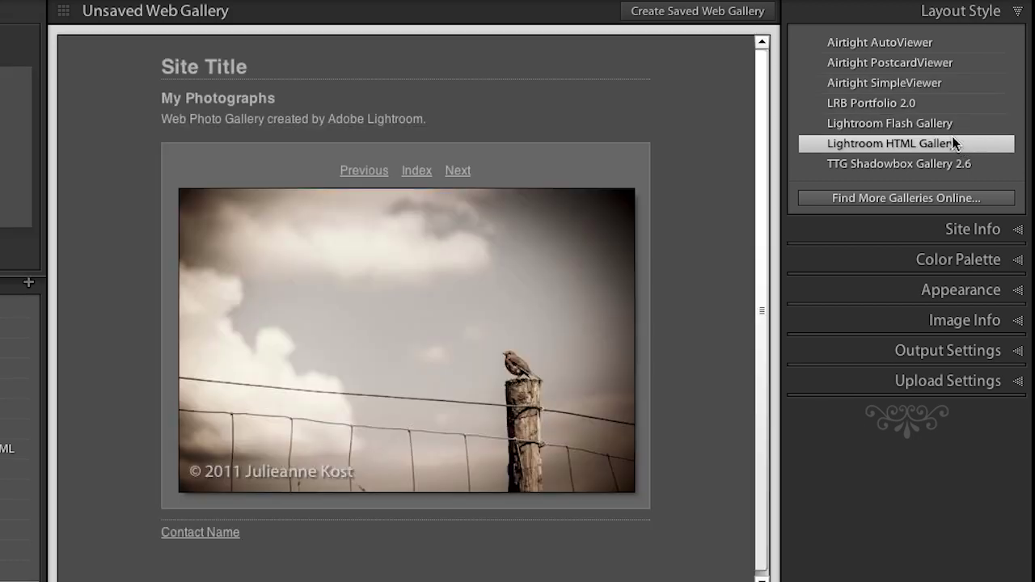
pyautogui.click(970, 230)
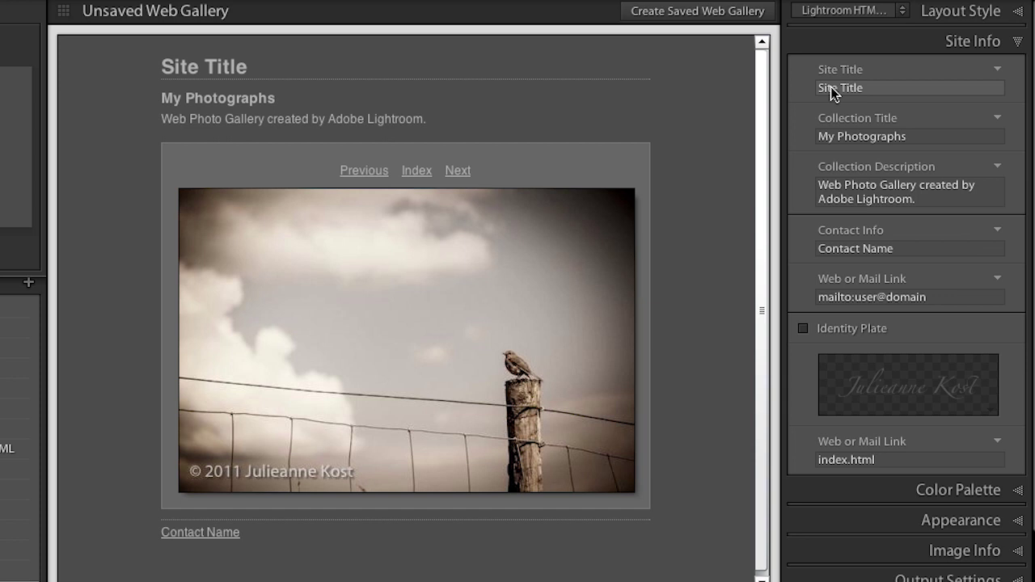
# Set the site title to the photographer credit and the collection title to 'Ireland 2011', and clear the description
pyautogui.click(215, 70)
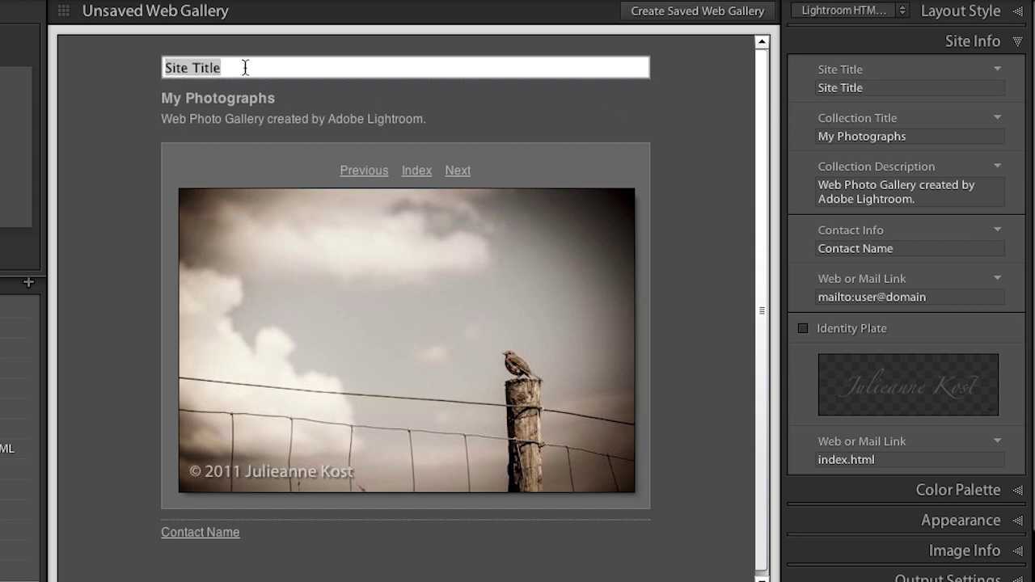
pyautogui.press('BackSpace')
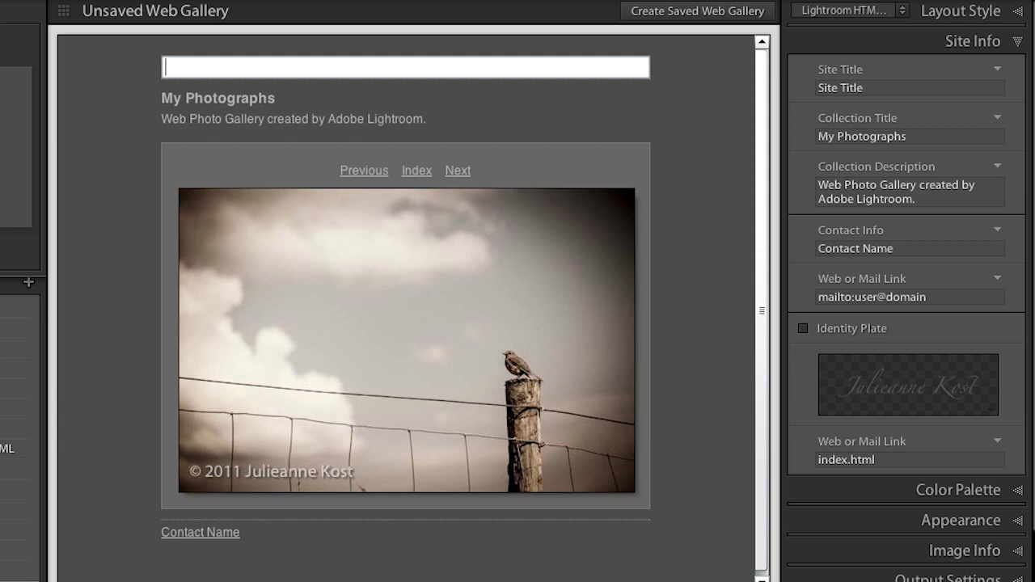
pyautogui.write('photography by julieanne kost')
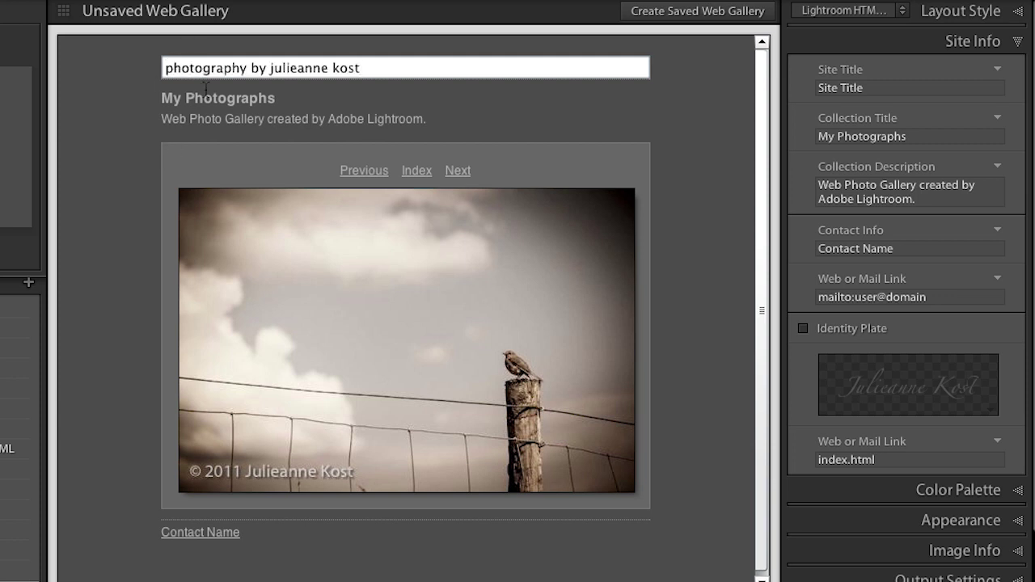
pyautogui.press('Return')
pyautogui.click(207, 97)
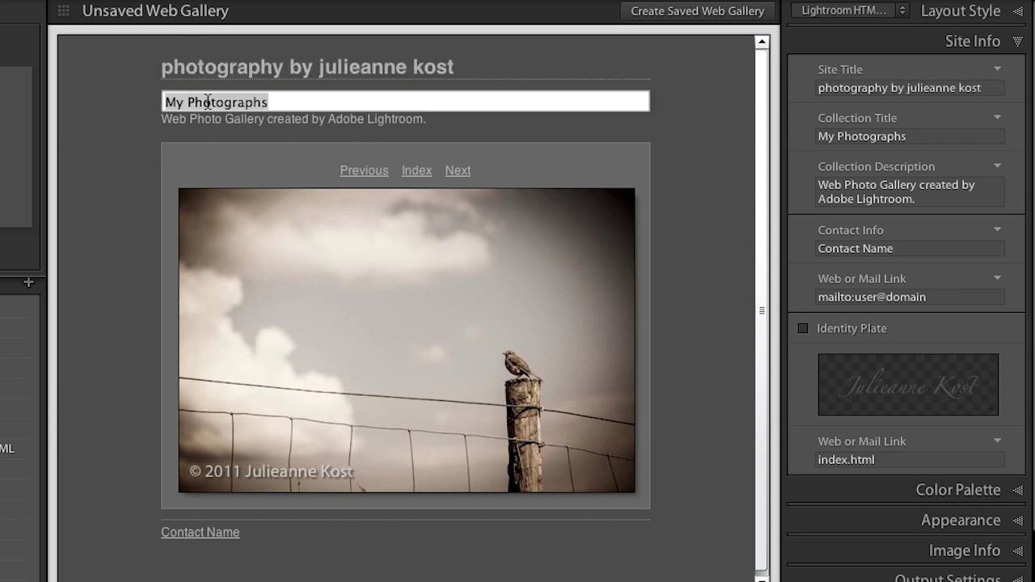
pyautogui.press('BackSpace')
pyautogui.write('Ireland ')
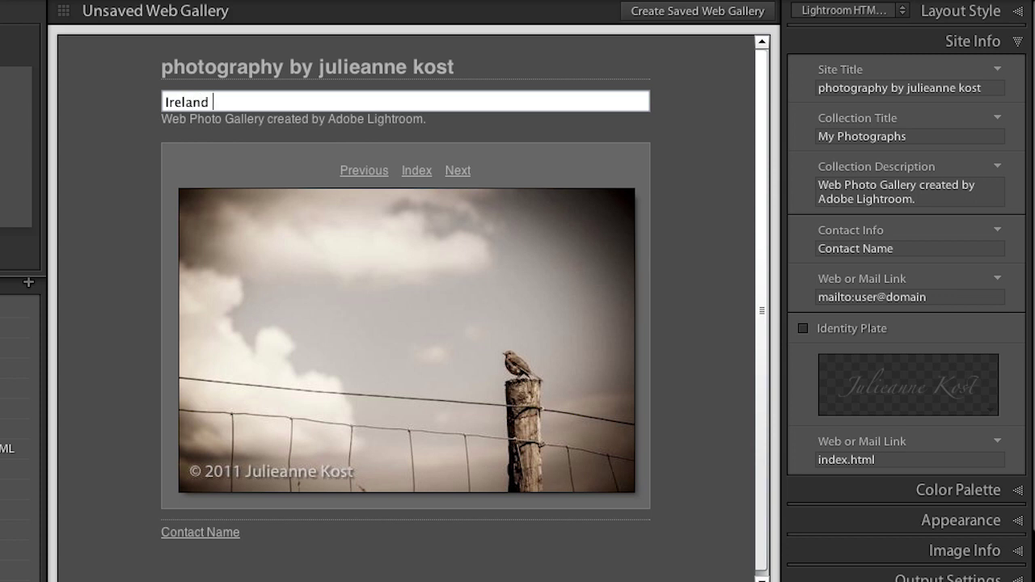
pyautogui.write('2011')
pyautogui.press('Return')
pyautogui.click(196, 121)
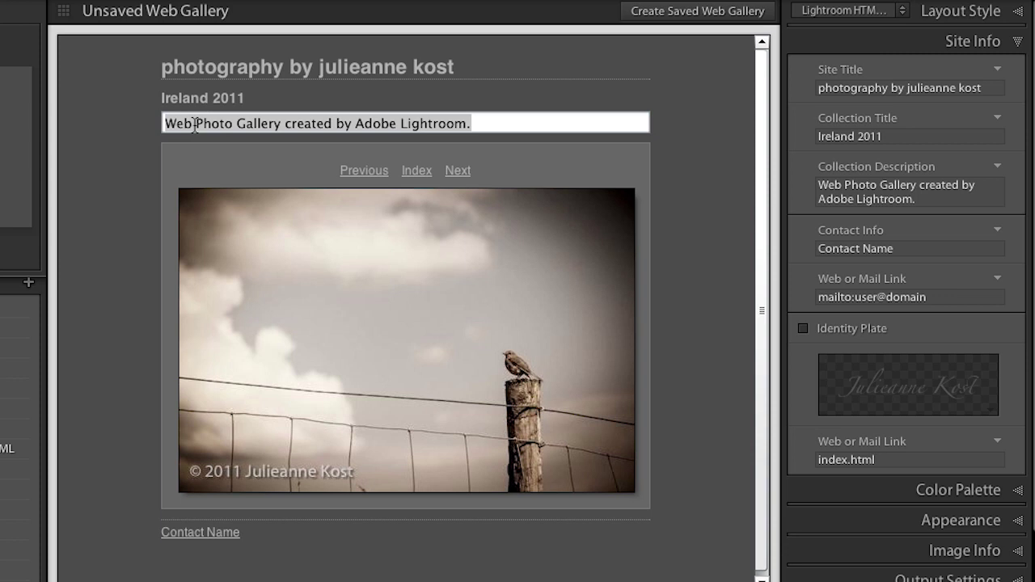
pyautogui.press('BackSpace')
pyautogui.press('Return')
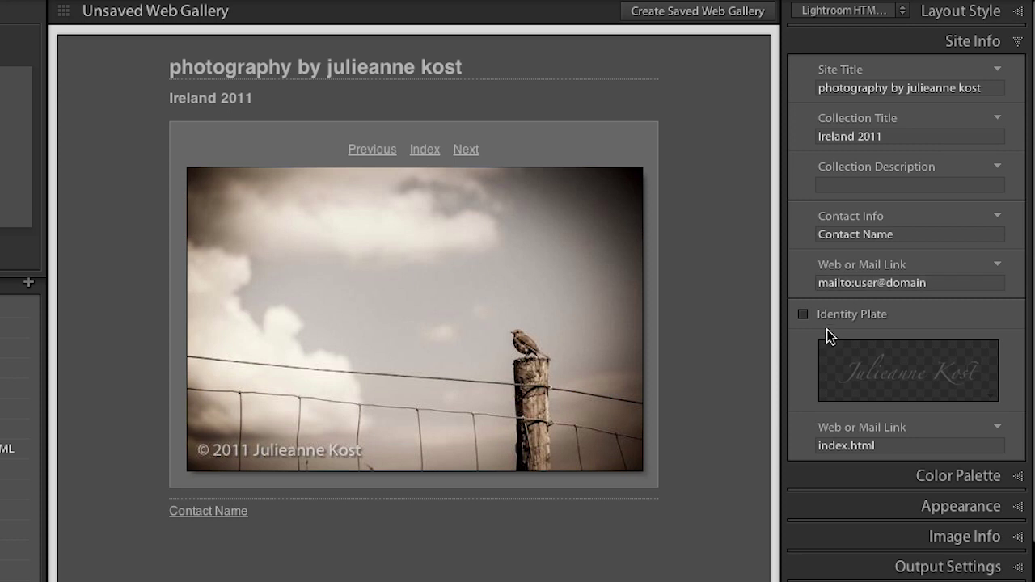
# Set the Appearance grid pages to 3 by 3, with Show Cell Numbers left on
pyautogui.click(882, 474)
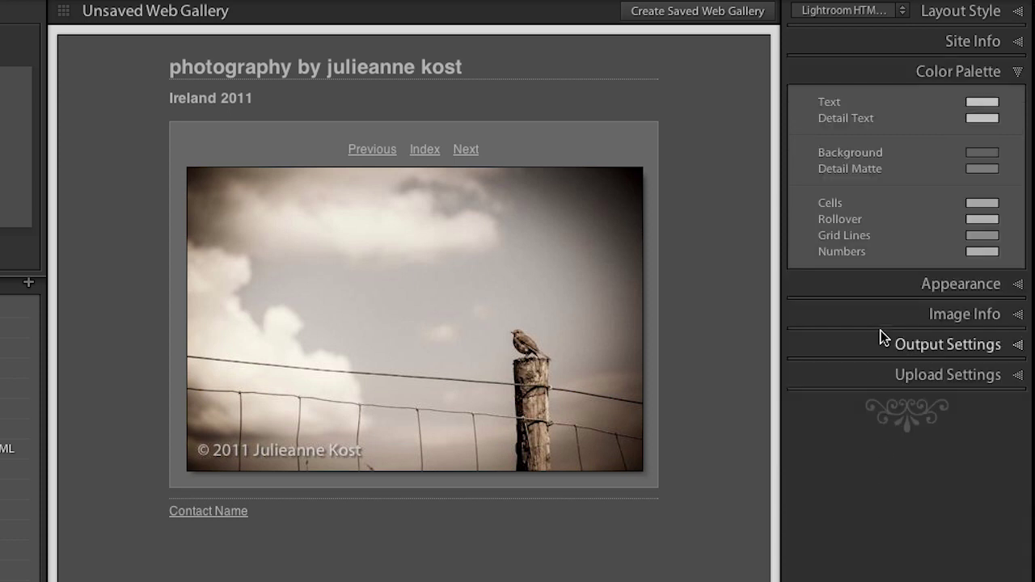
pyautogui.click(881, 289)
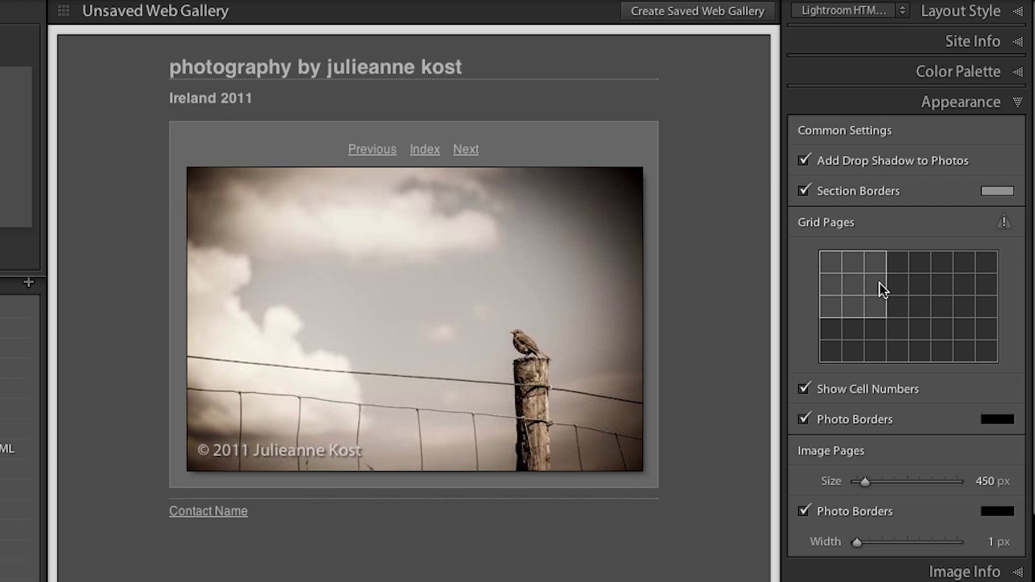
pyautogui.click(891, 308)
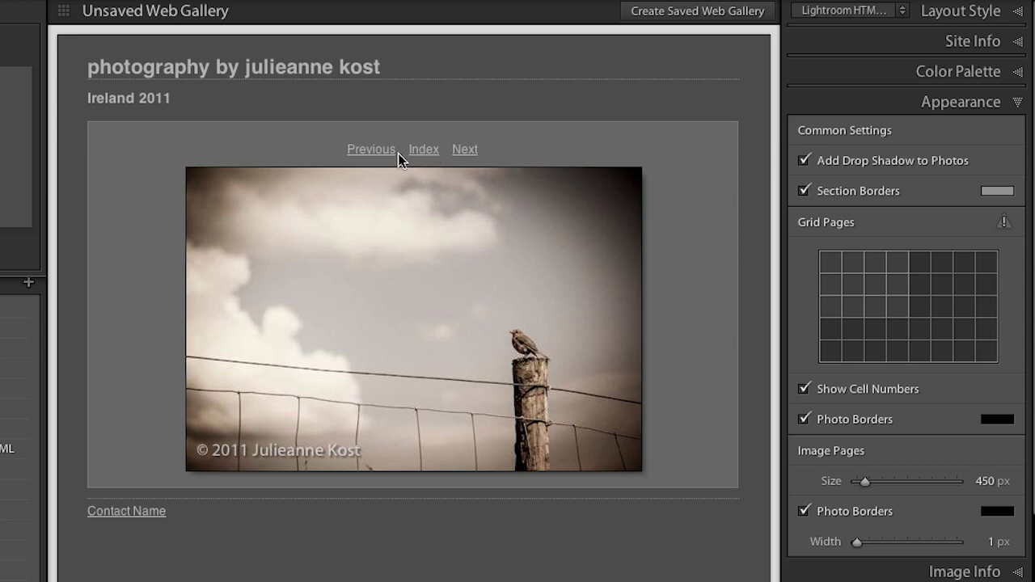
pyautogui.click(425, 150)
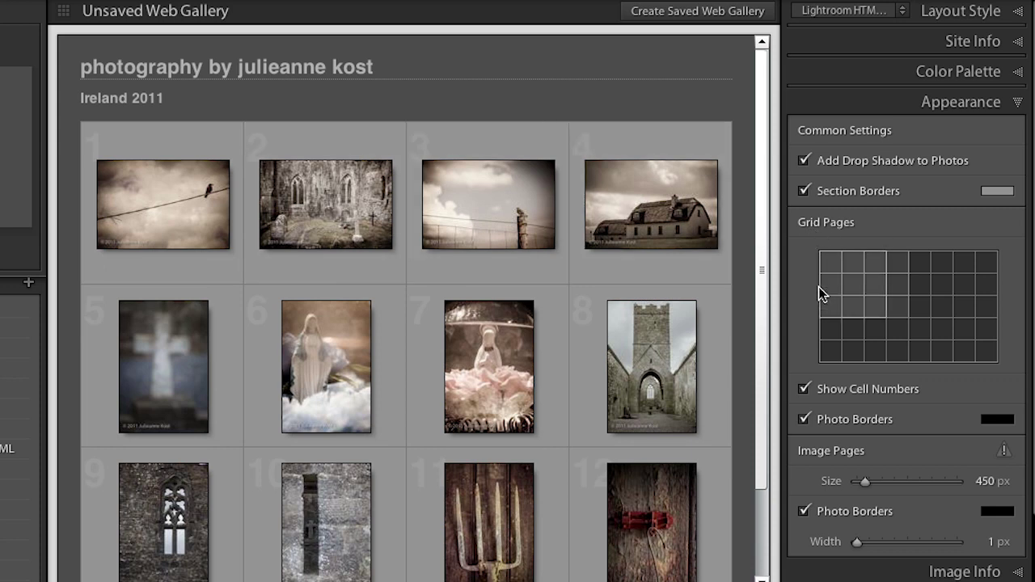
pyautogui.click(922, 311)
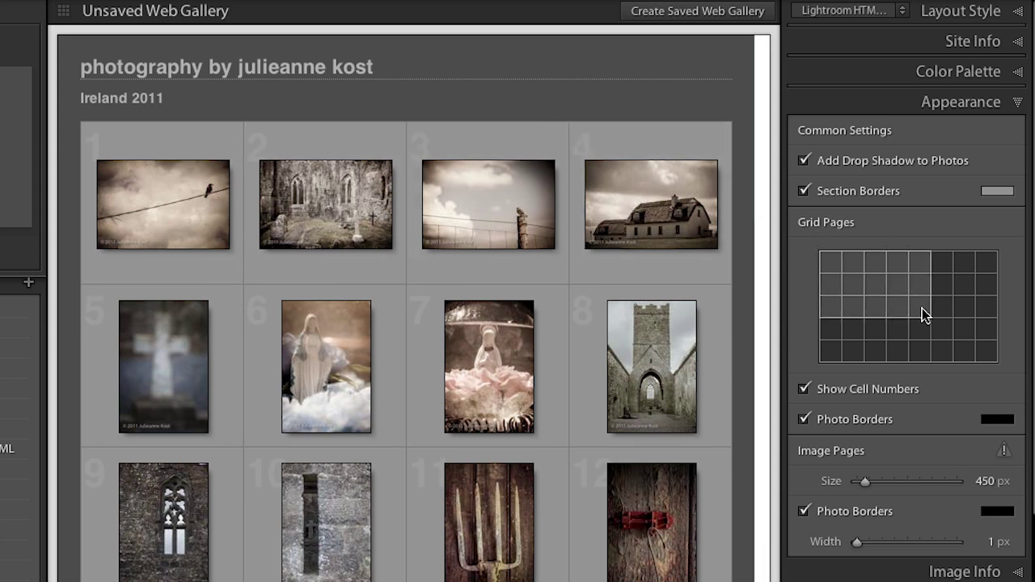
pyautogui.click(919, 325)
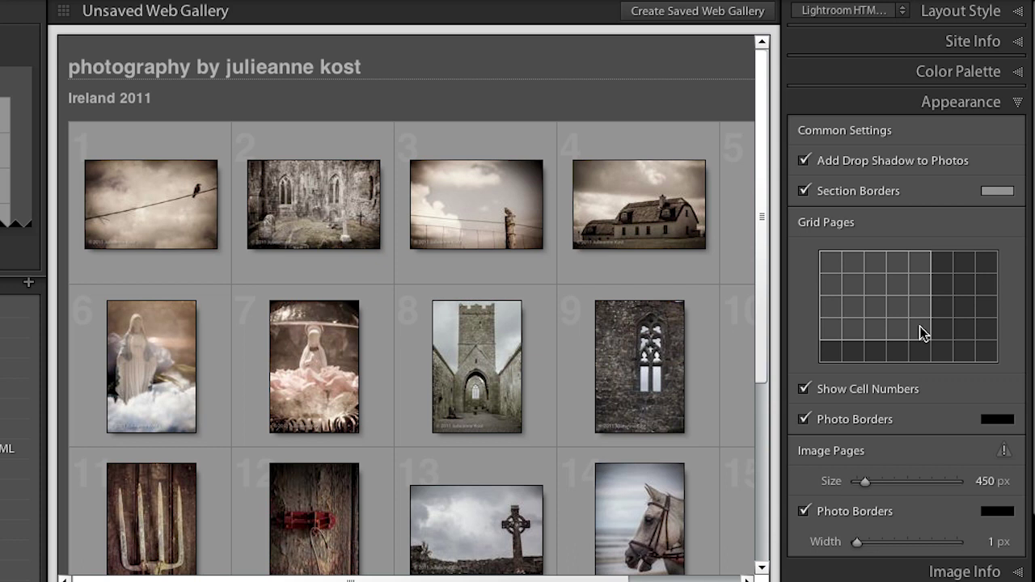
pyautogui.click(878, 309)
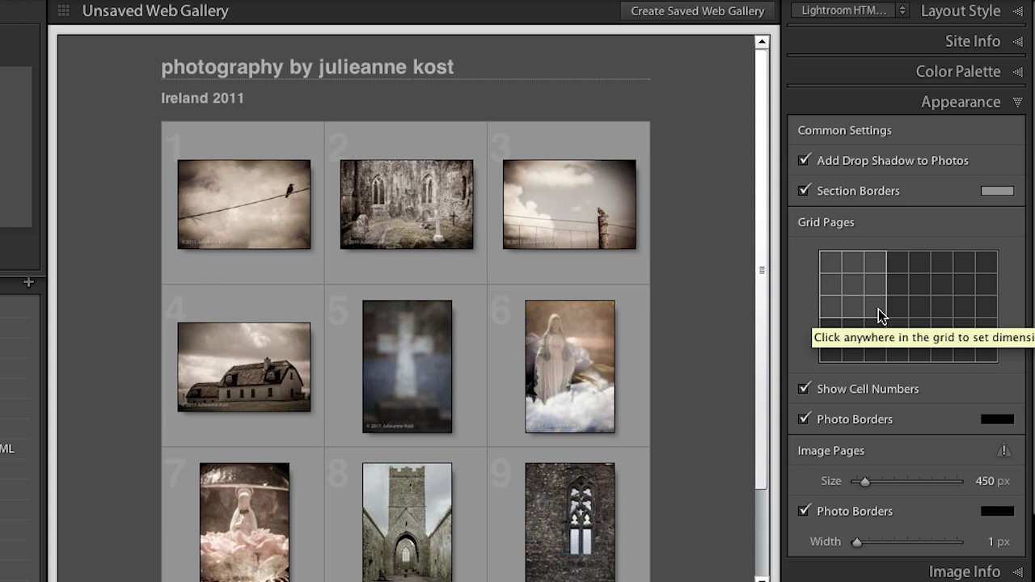
pyautogui.click(805, 388)
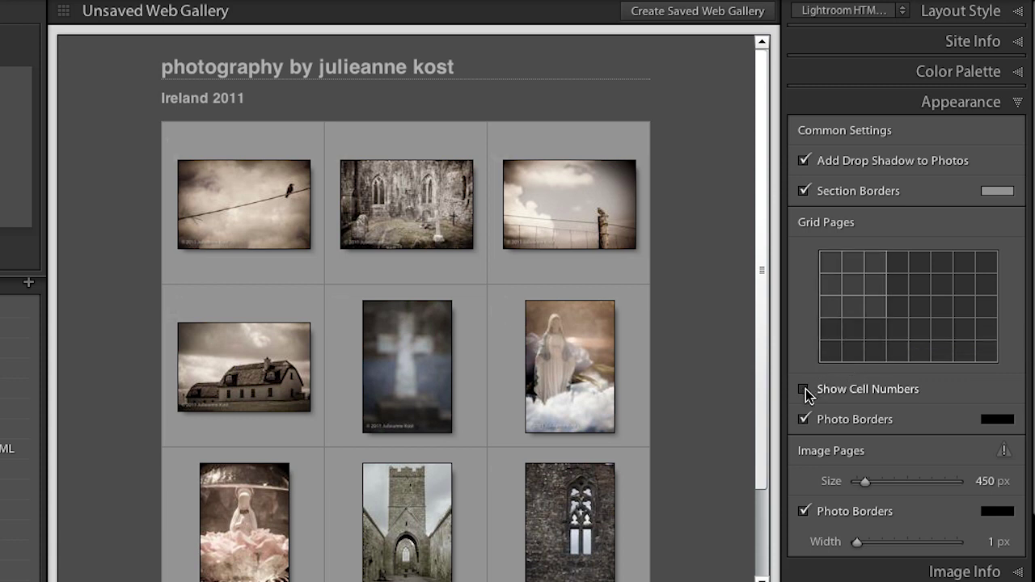
pyautogui.click(804, 389)
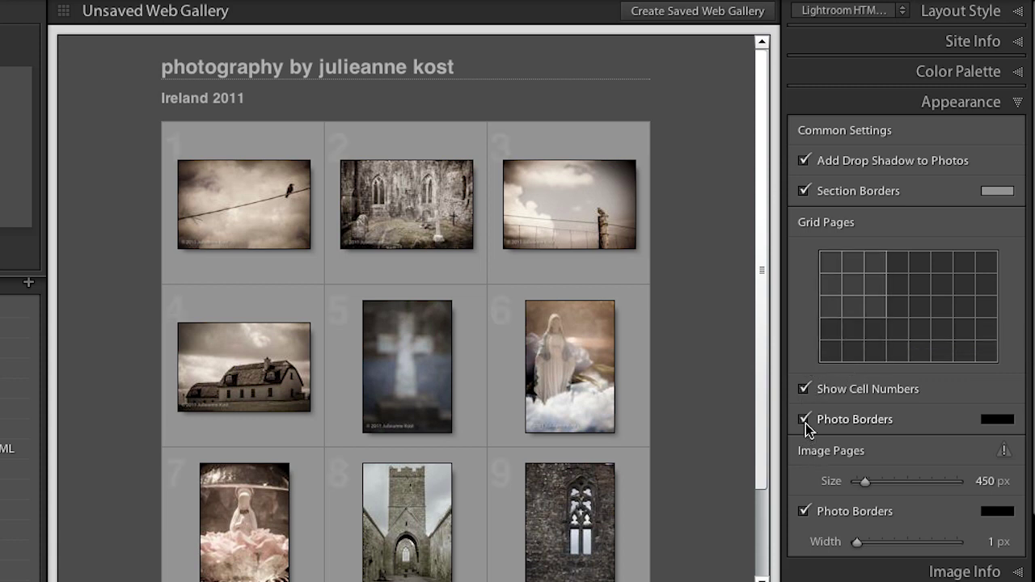
# Scroll down to the Image Info label options and expand them
pyautogui.scroll(-2, 863, 424)
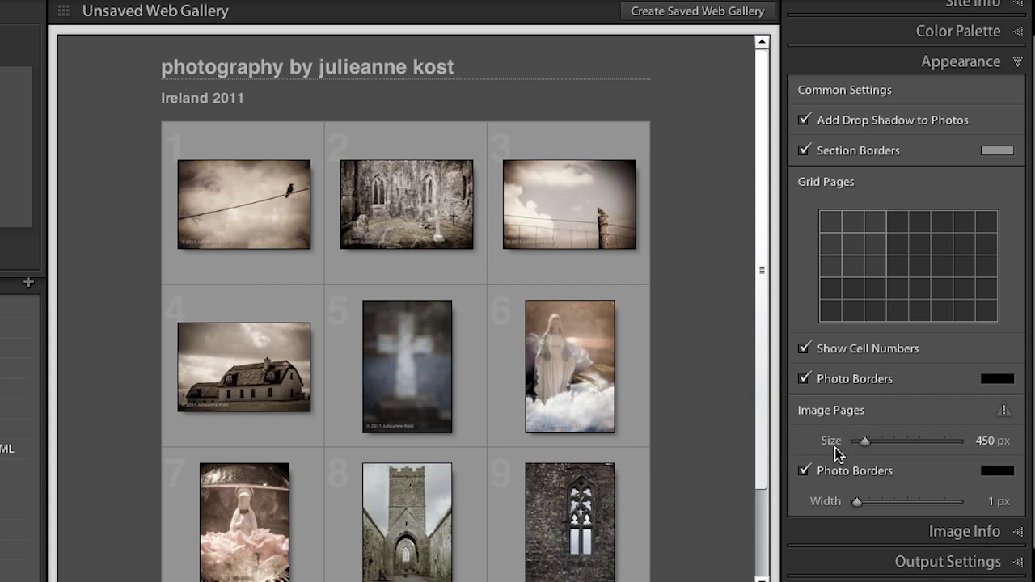
pyautogui.scroll(-2, 857, 445)
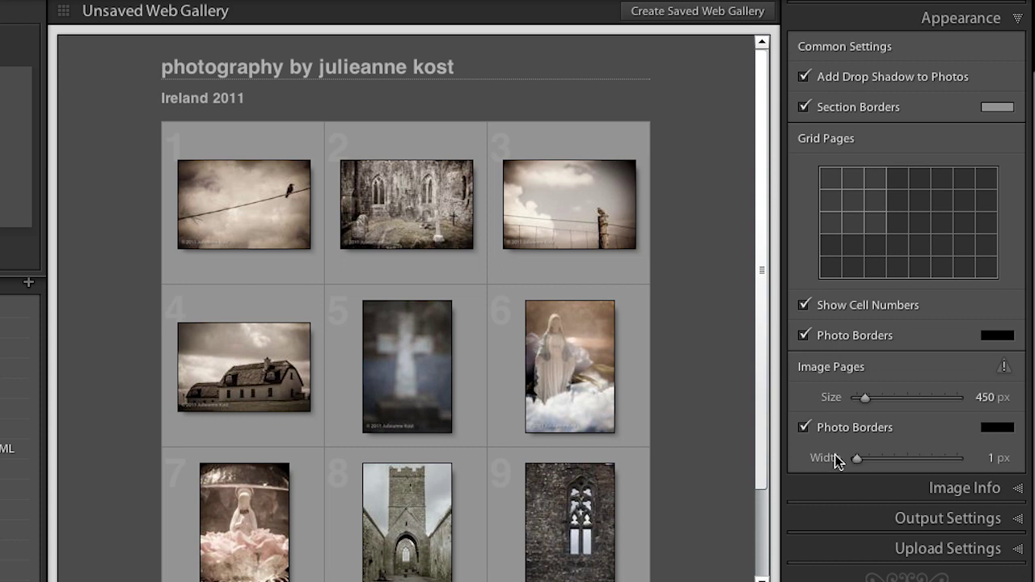
pyautogui.scroll(-1, 837, 456)
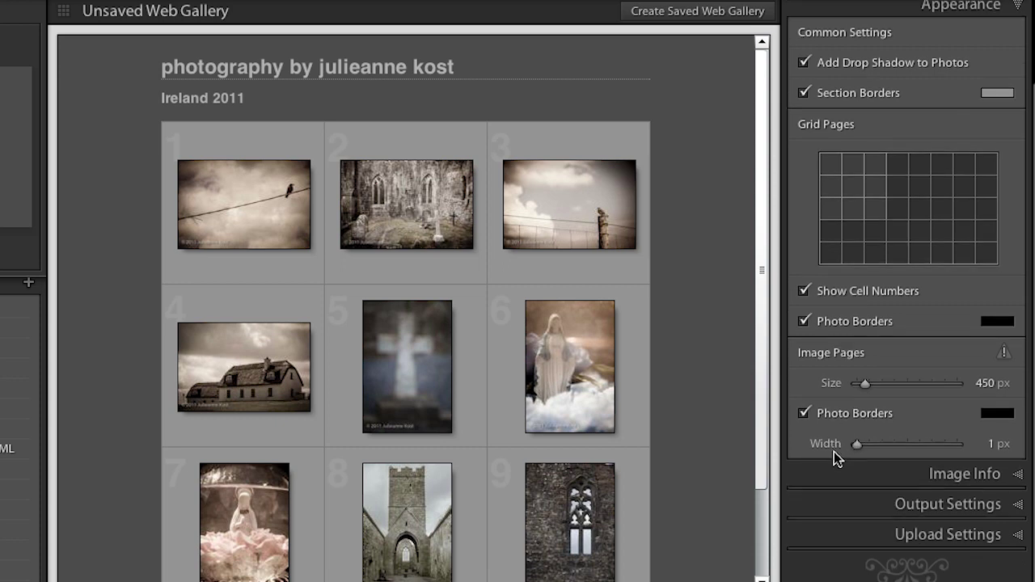
pyautogui.click(849, 469)
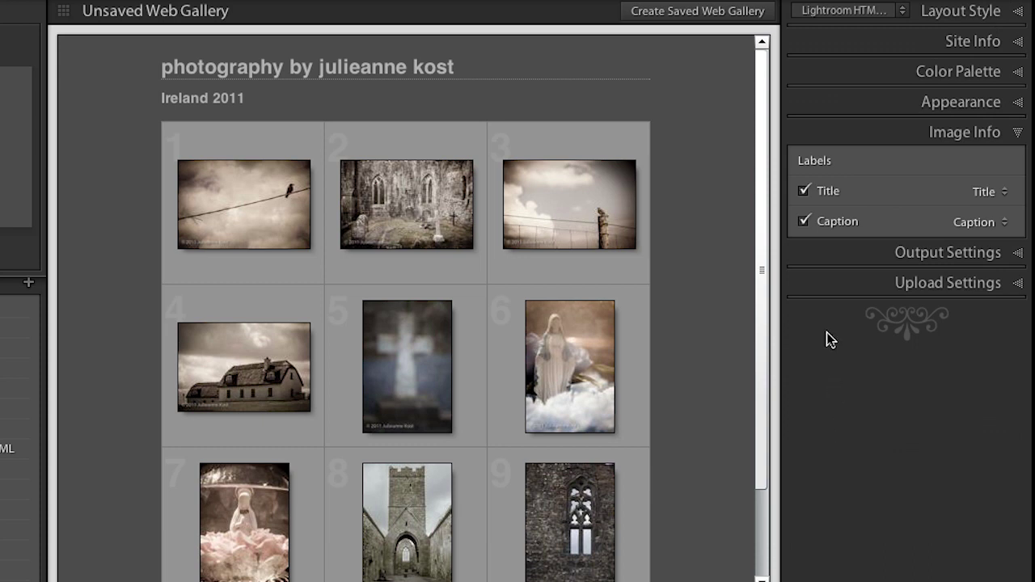
# Expand the gallery's Output Settings panel
pyautogui.click(839, 252)
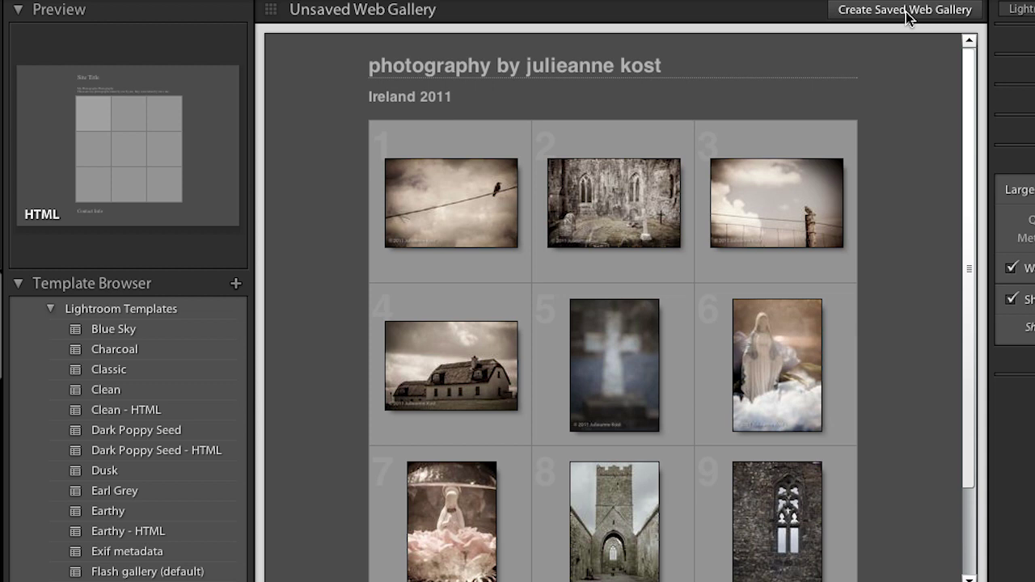
# Save the gallery as 'Web Gallery Ireland' inside the Ireland collection set and view it in Library
pyautogui.click(896, 14)
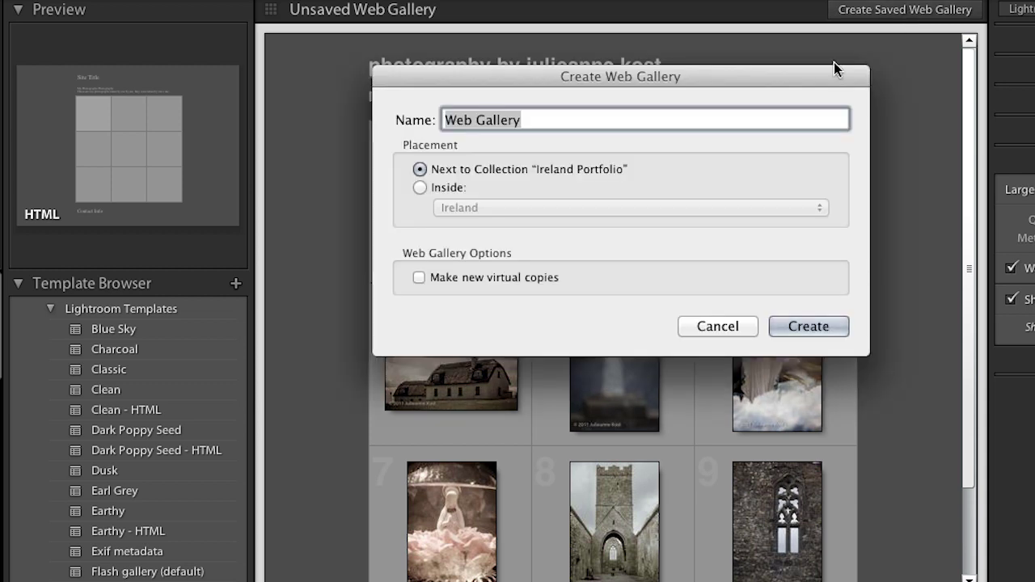
pyautogui.click(555, 122)
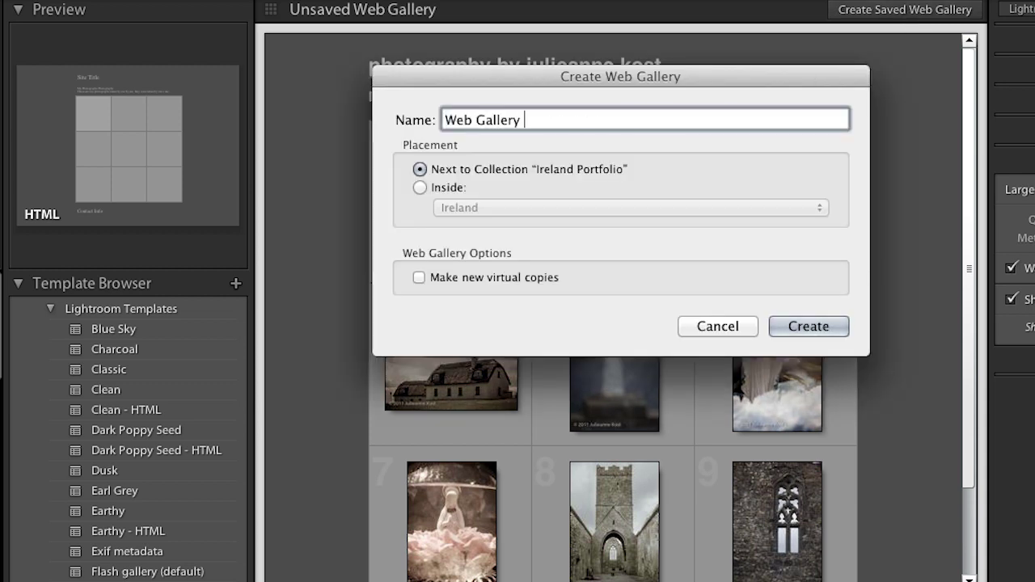
pyautogui.write('Ireland')
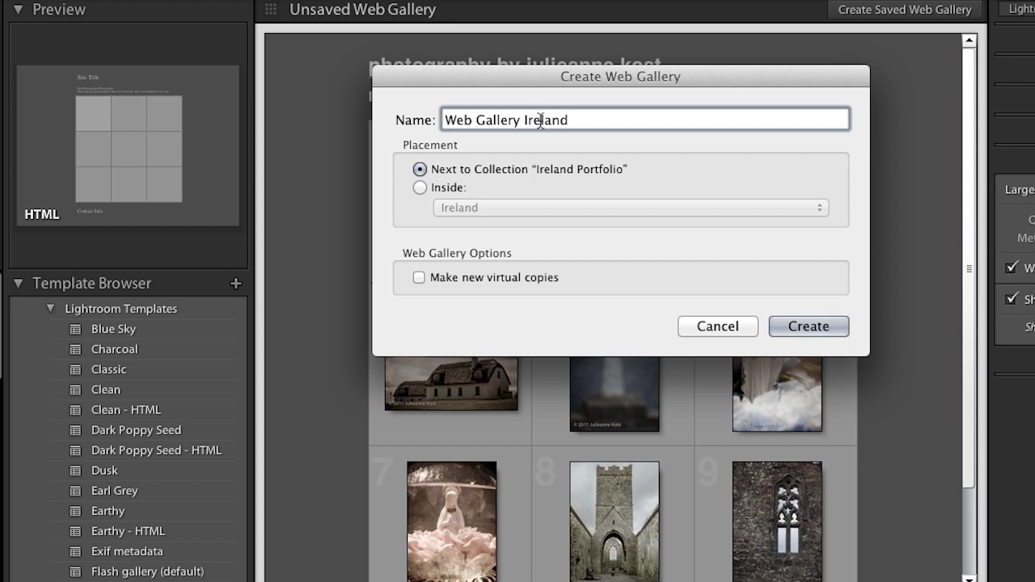
pyautogui.click(443, 191)
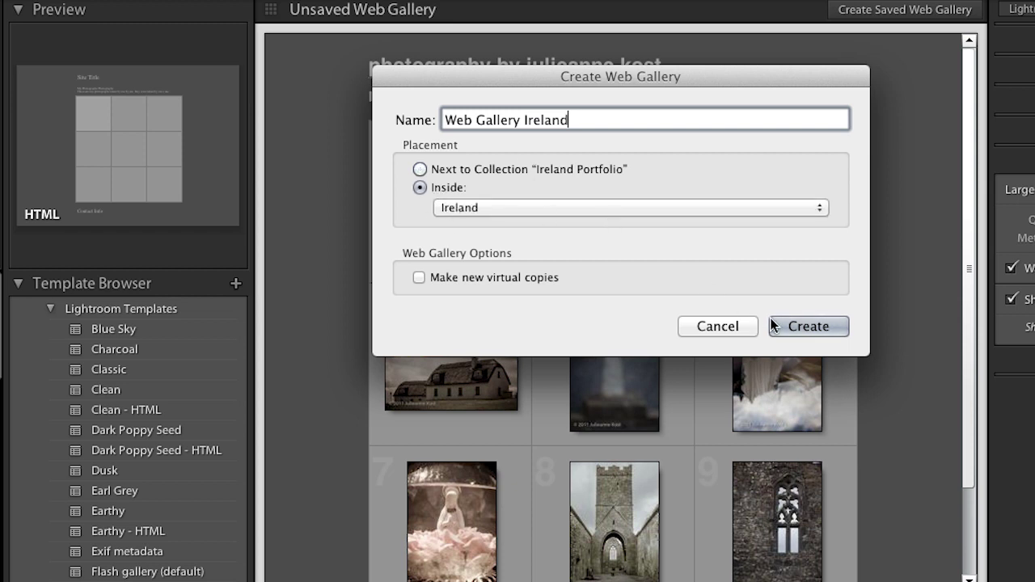
pyautogui.click(802, 326)
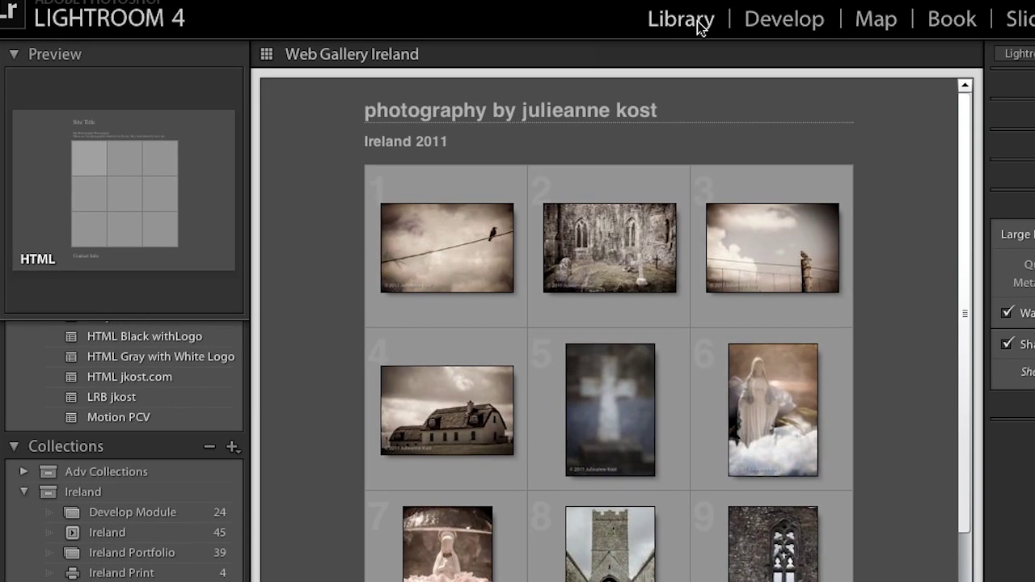
pyautogui.click(701, 23)
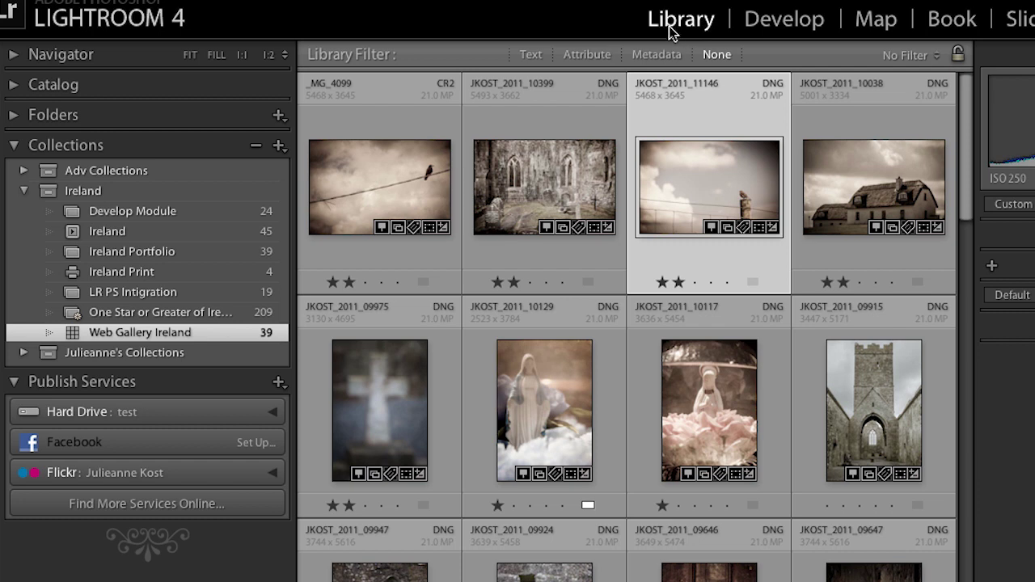
pyautogui.click(190, 216)
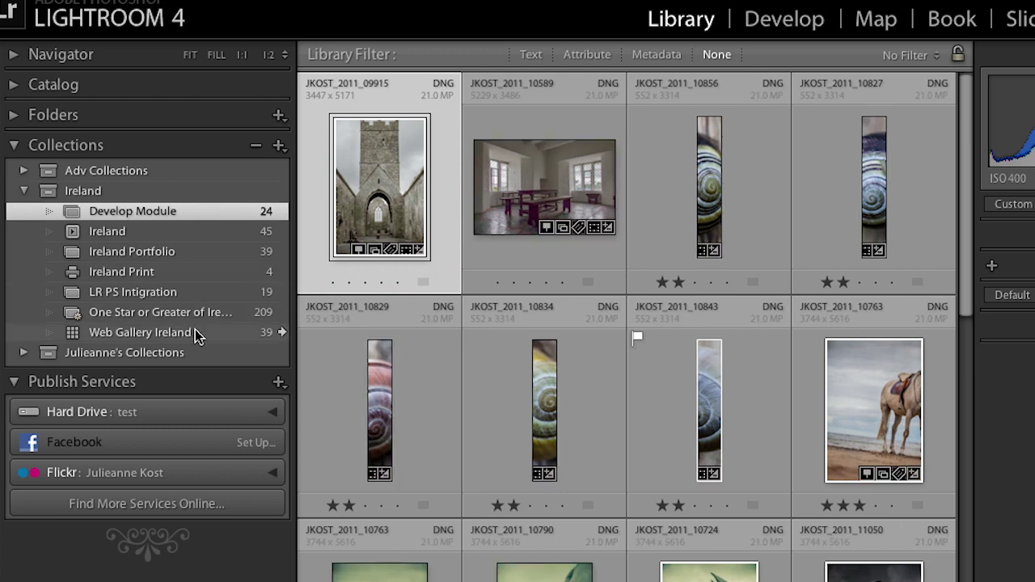
pyautogui.click(281, 333)
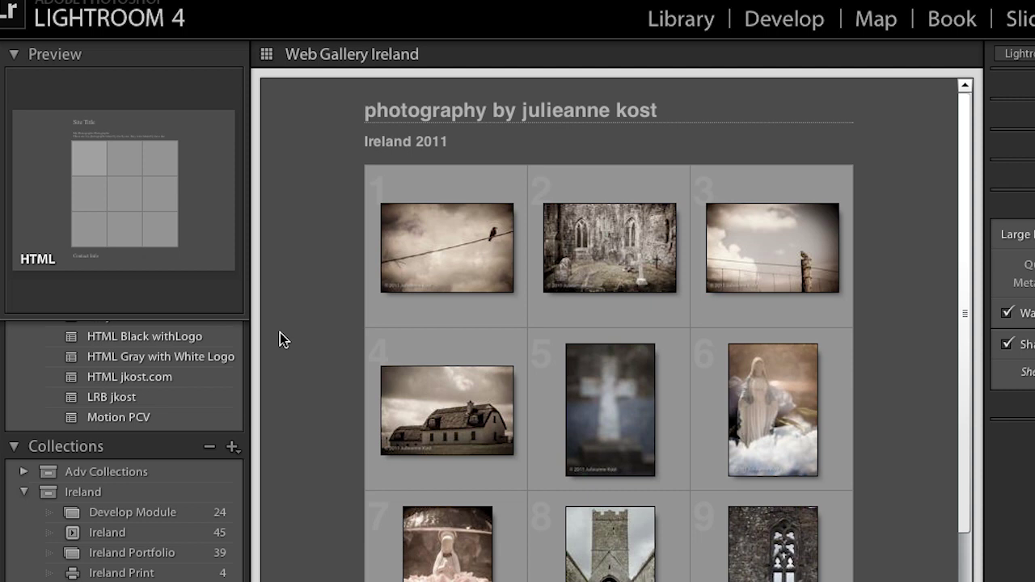
pyautogui.click(671, 26)
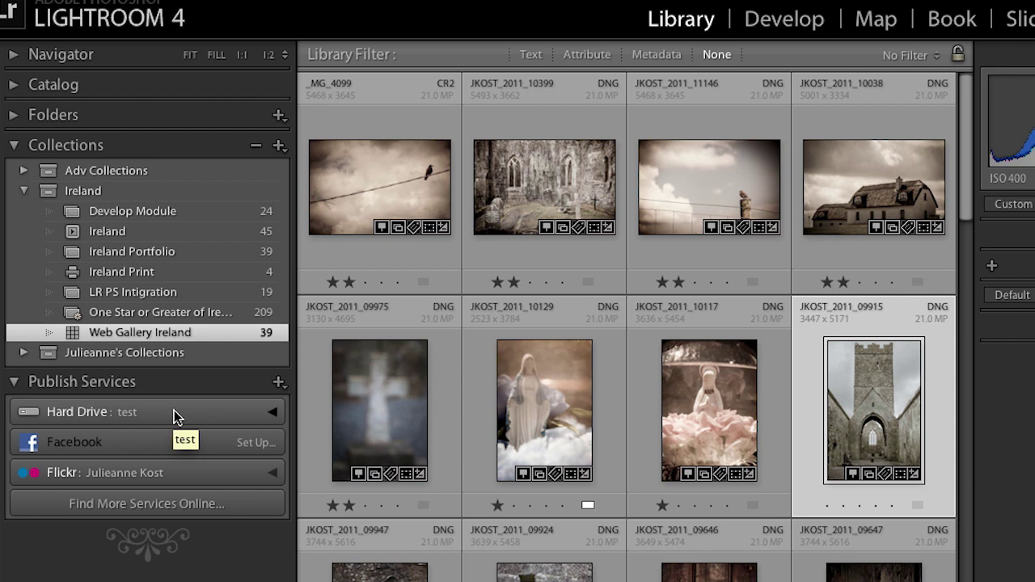
# Show the Publish Services options menu from the panel header
pyautogui.click(279, 381)
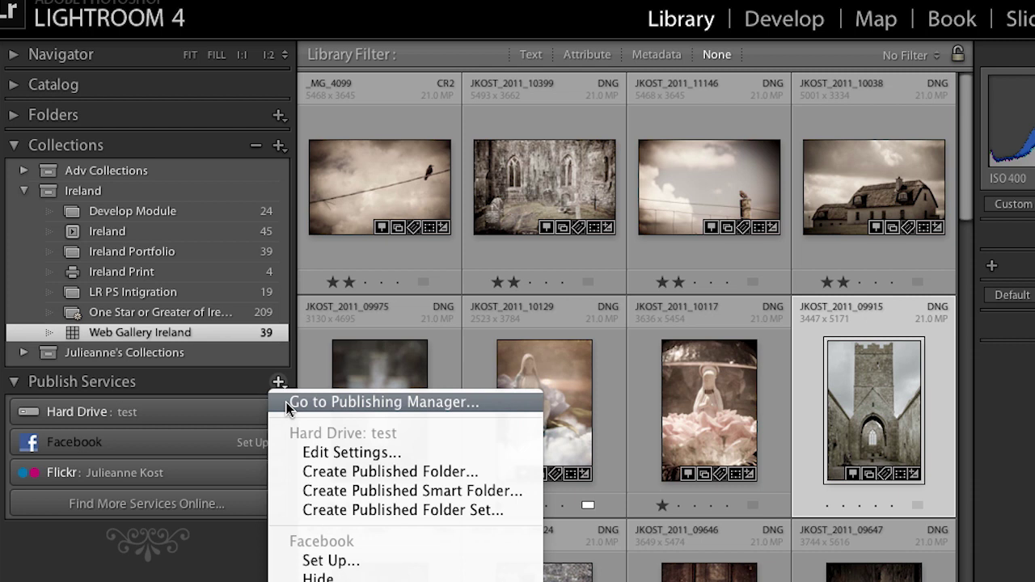
# Set up the Facebook service with the Ireland album, Filename titles and description 'Demo'
pyautogui.click(212, 440)
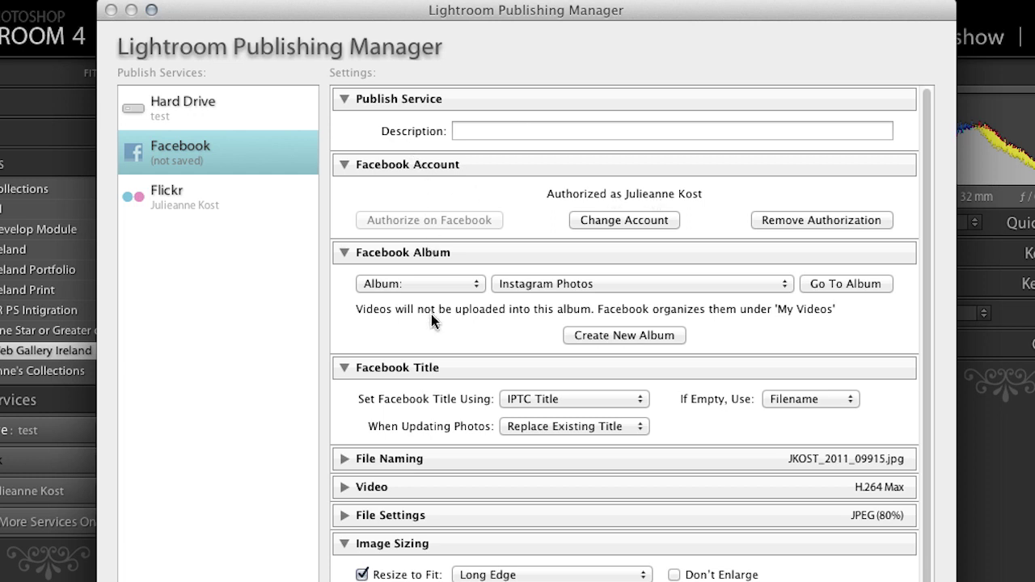
pyautogui.click(588, 283)
pyautogui.click(582, 299)
pyautogui.click(577, 398)
pyautogui.click(580, 381)
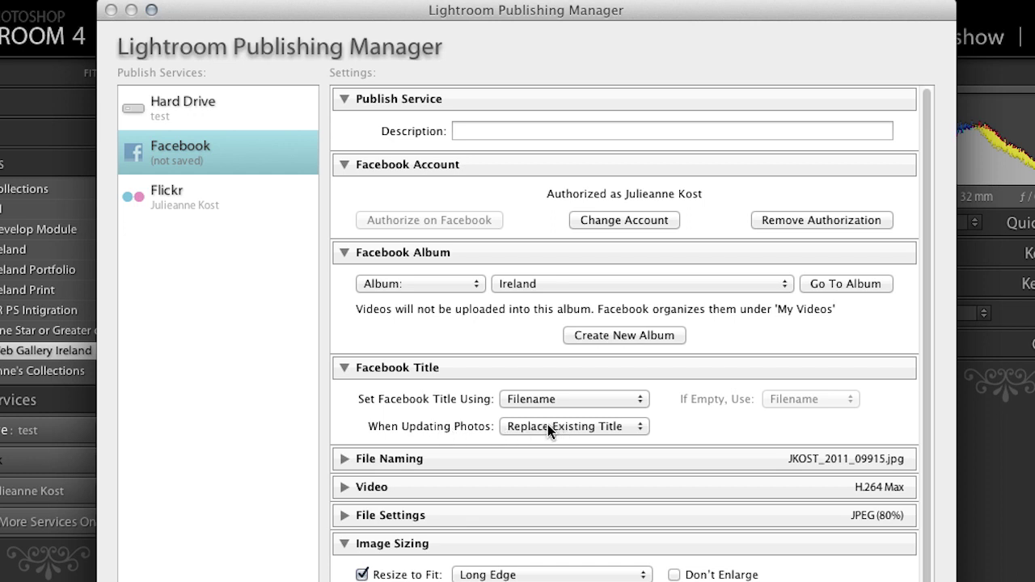
pyautogui.click(475, 133)
pyautogui.write('D')
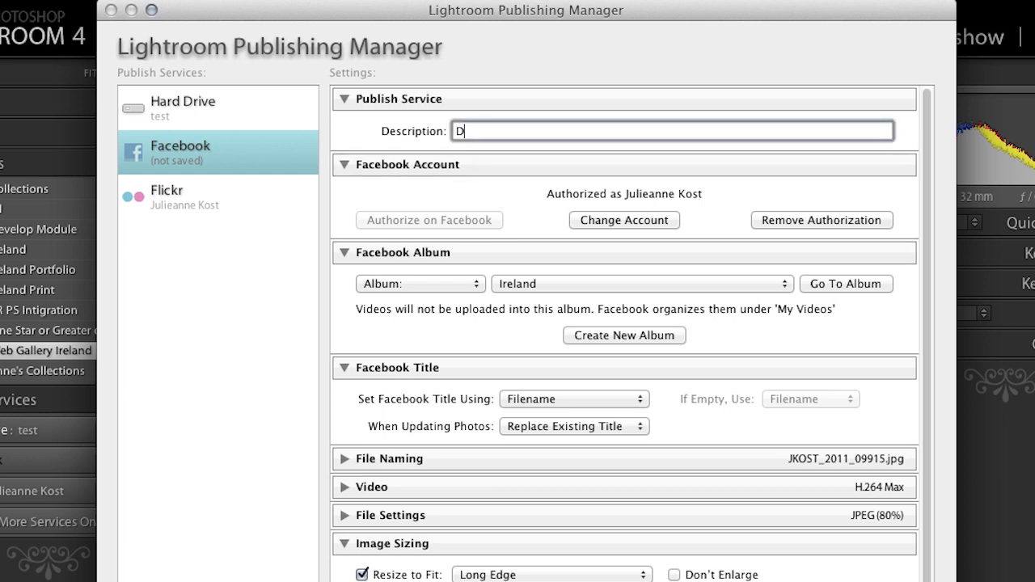
pyautogui.write('emo')
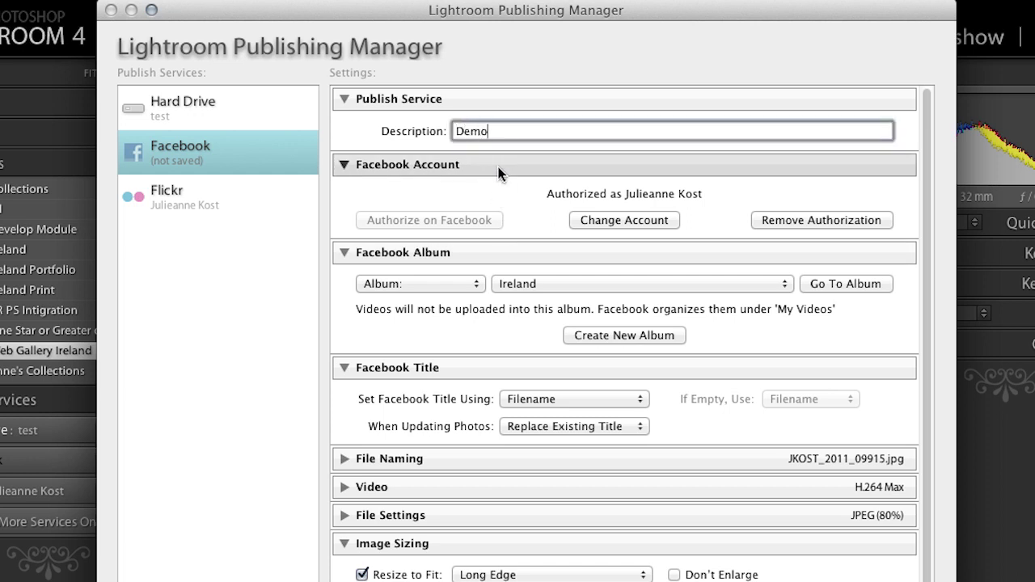
# Review the Video and File Settings sections, leaving the file size limit off
pyautogui.scroll(-4, 499, 169)
pyautogui.scroll(-2, 500, 185)
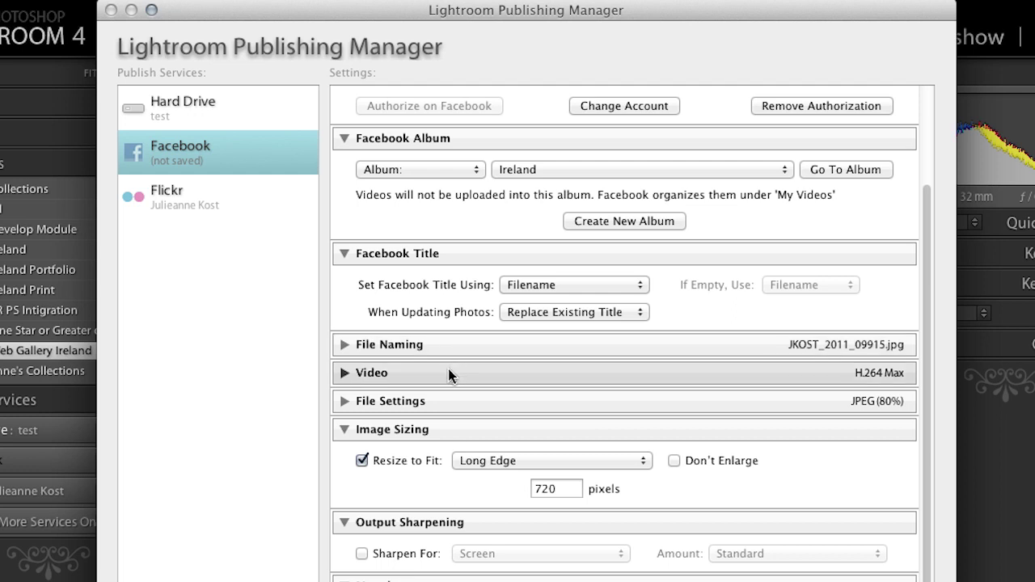
pyautogui.click(349, 372)
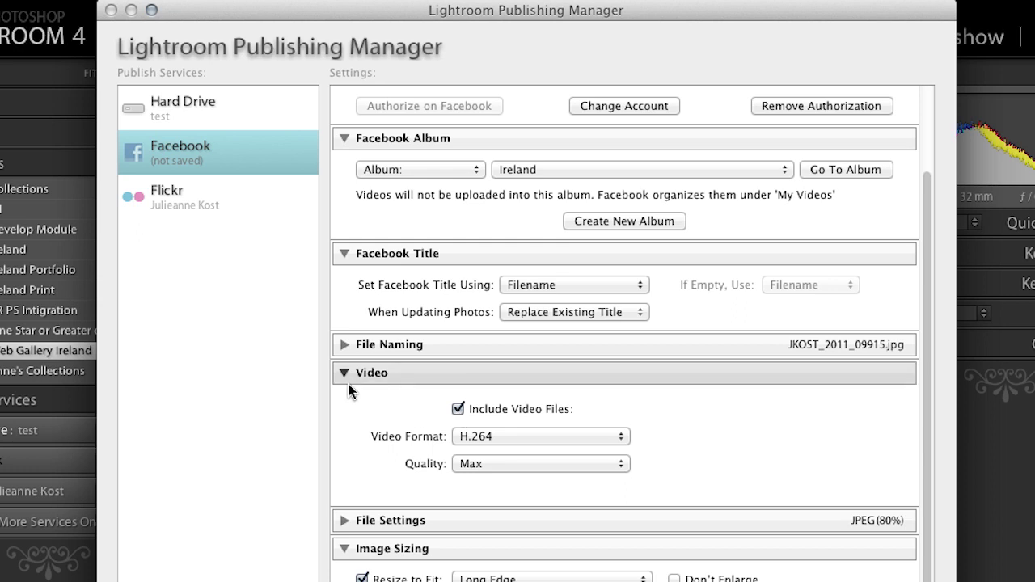
pyautogui.click(343, 373)
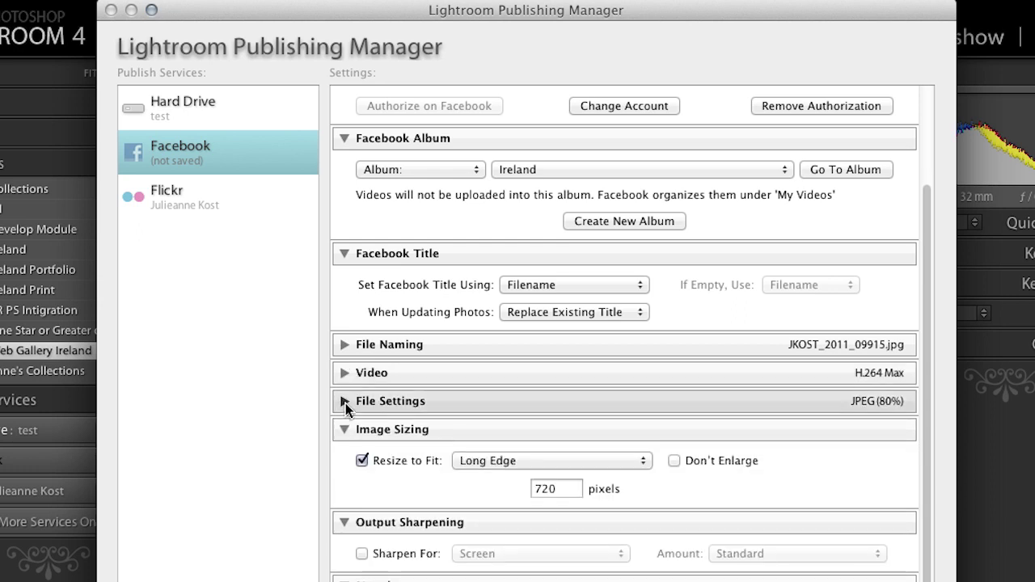
pyautogui.click(343, 402)
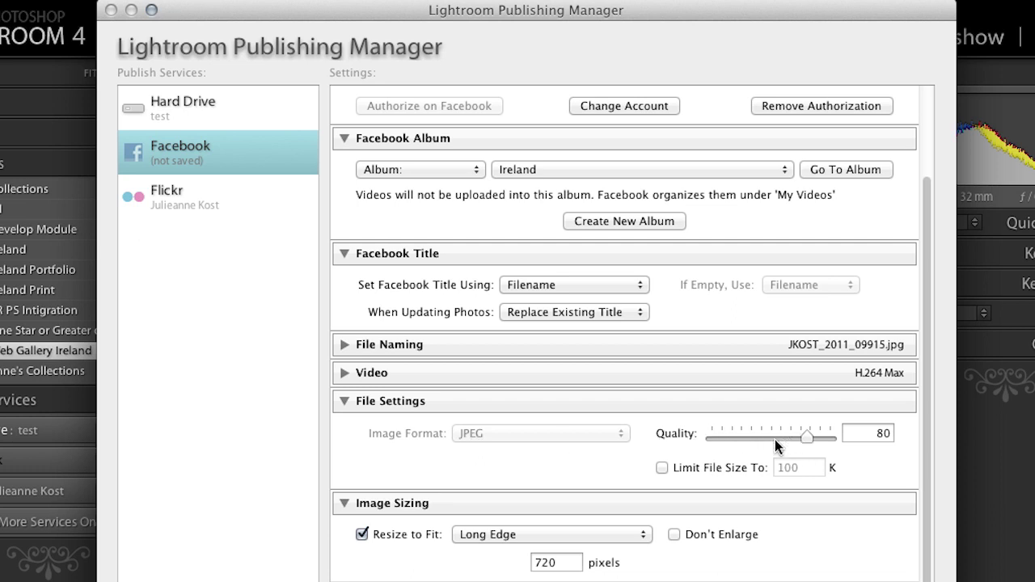
pyautogui.click(662, 468)
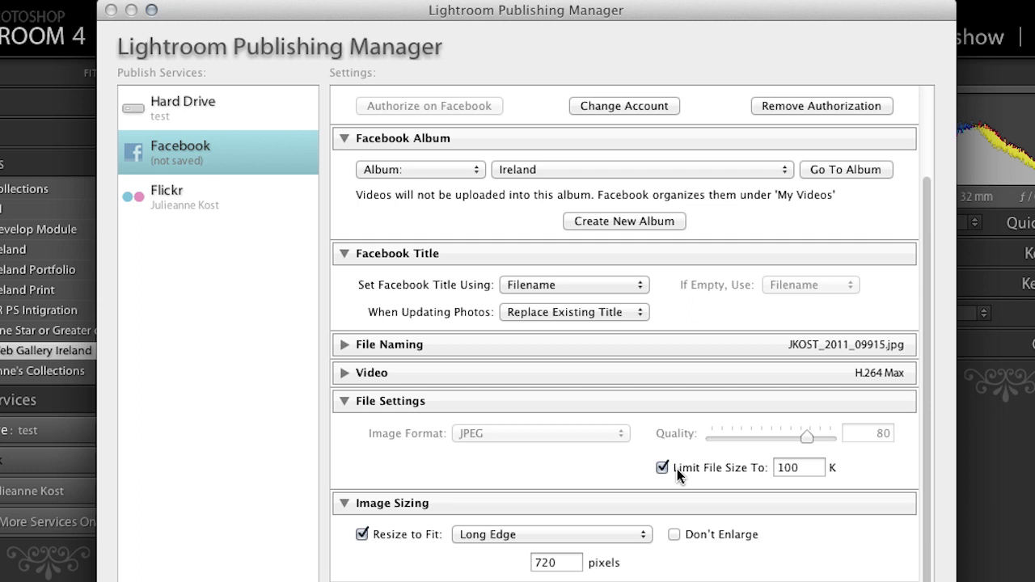
pyautogui.click(662, 468)
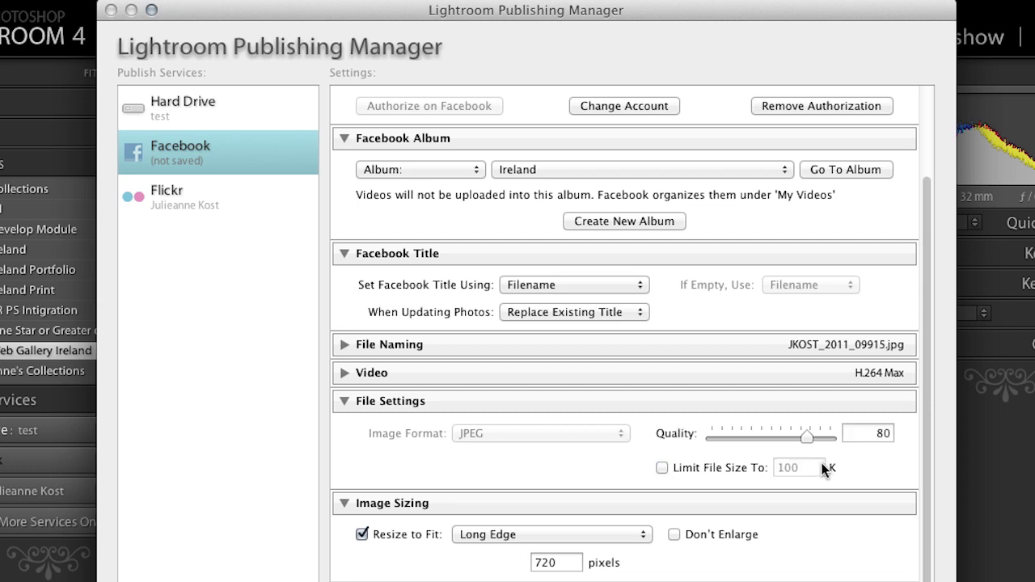
pyautogui.scroll(-3, 617, 437)
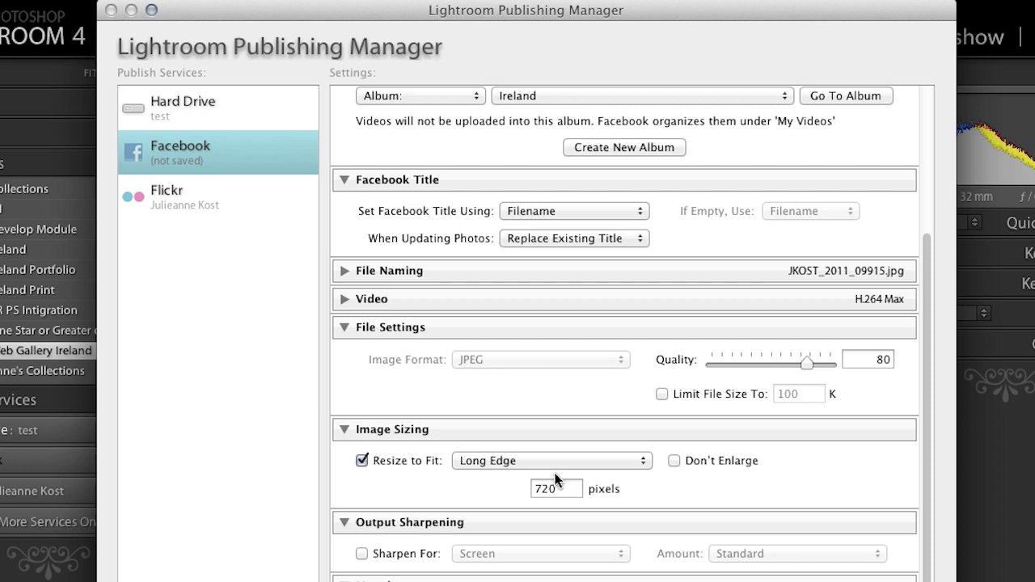
# Resize uploads to a 600 px long edge and sharpen them for screen
pyautogui.moveTo(562, 488); pyautogui.dragTo(502, 490)
pyautogui.write('600')
pyautogui.click(362, 554)
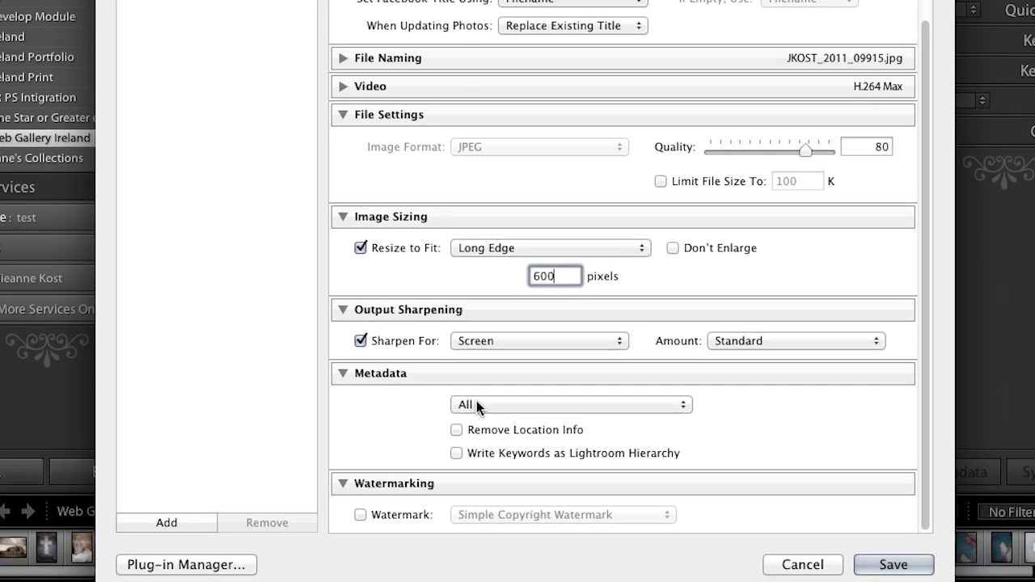
# Set Metadata to Copyright & Contact Info Only and leave the watermark unchecked
pyautogui.click(477, 402)
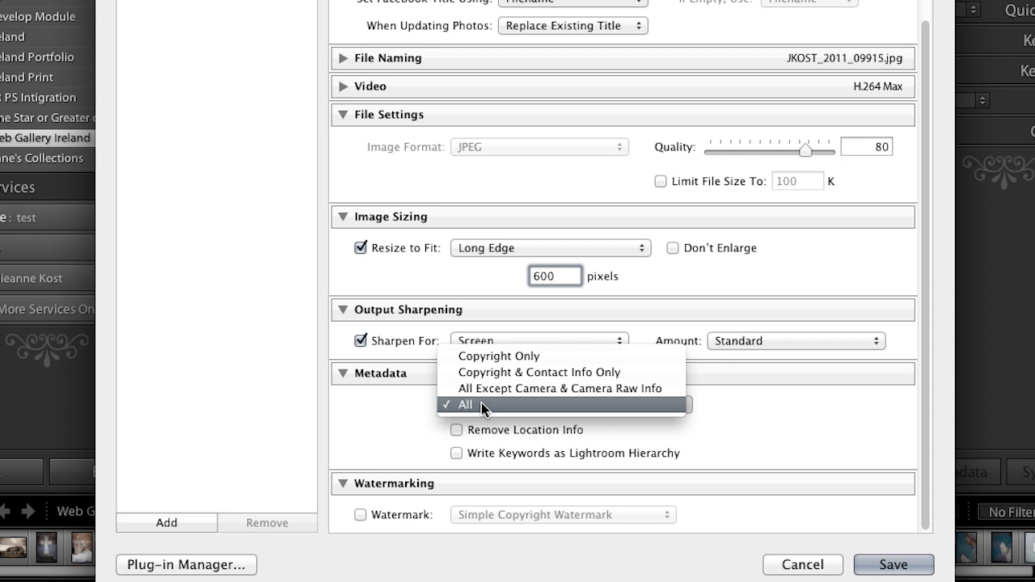
pyautogui.click(485, 372)
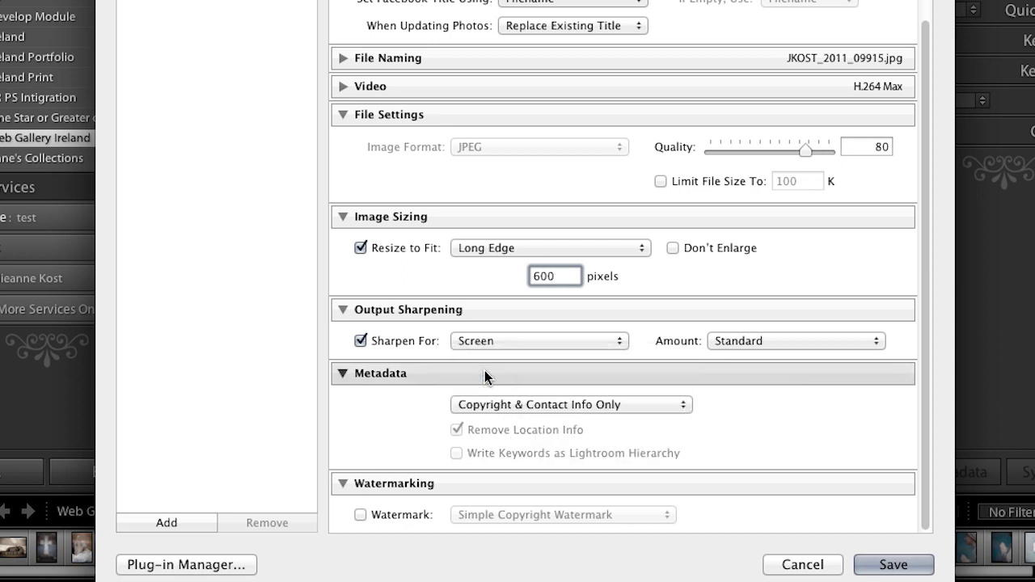
pyautogui.click(603, 405)
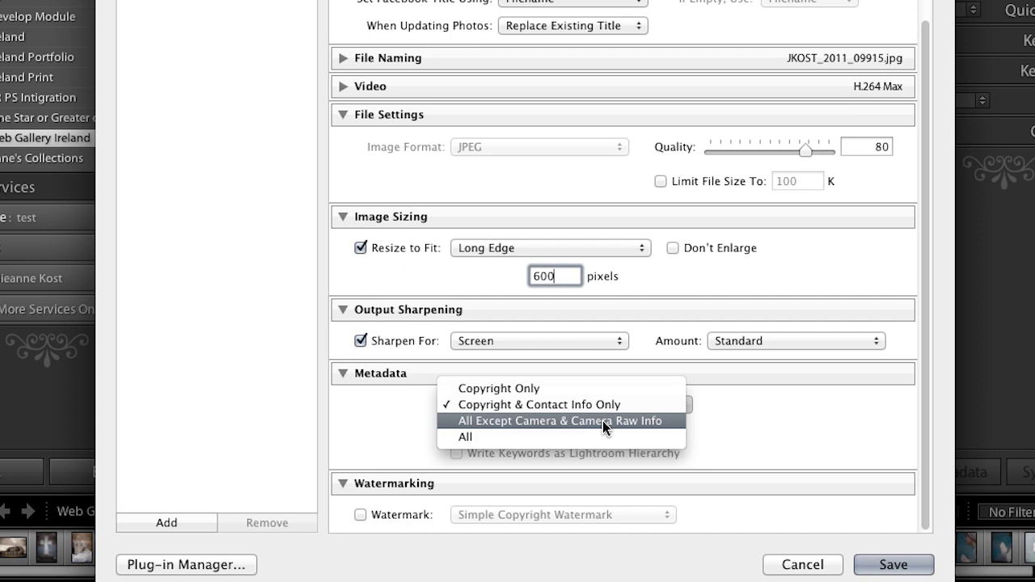
pyautogui.click(602, 421)
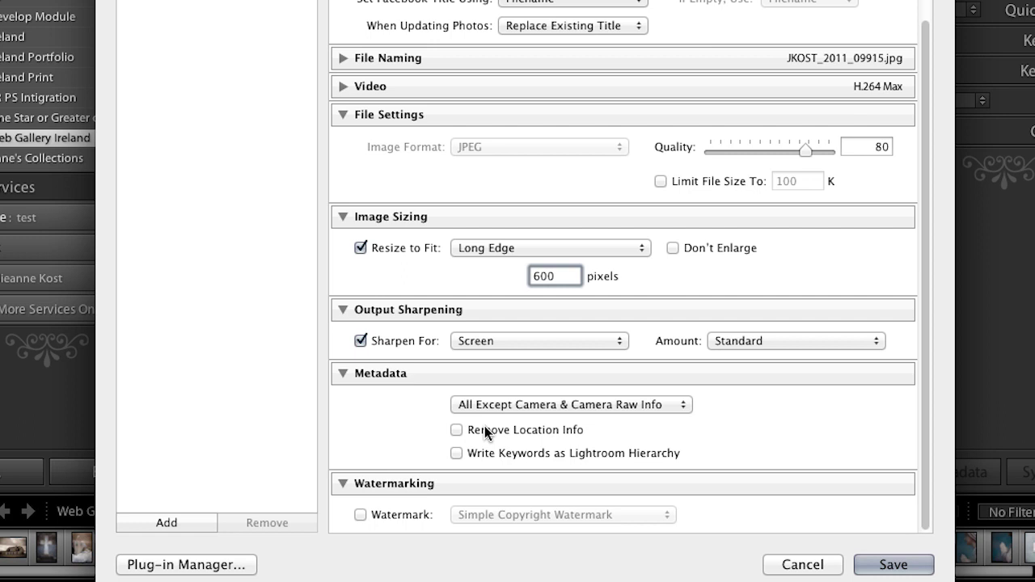
pyautogui.click(458, 430)
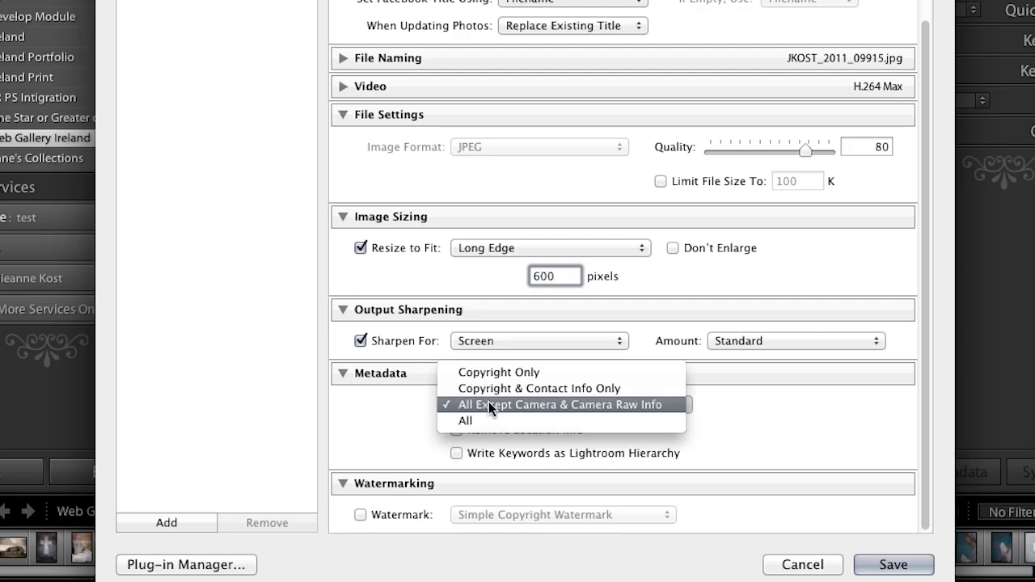
pyautogui.click(489, 389)
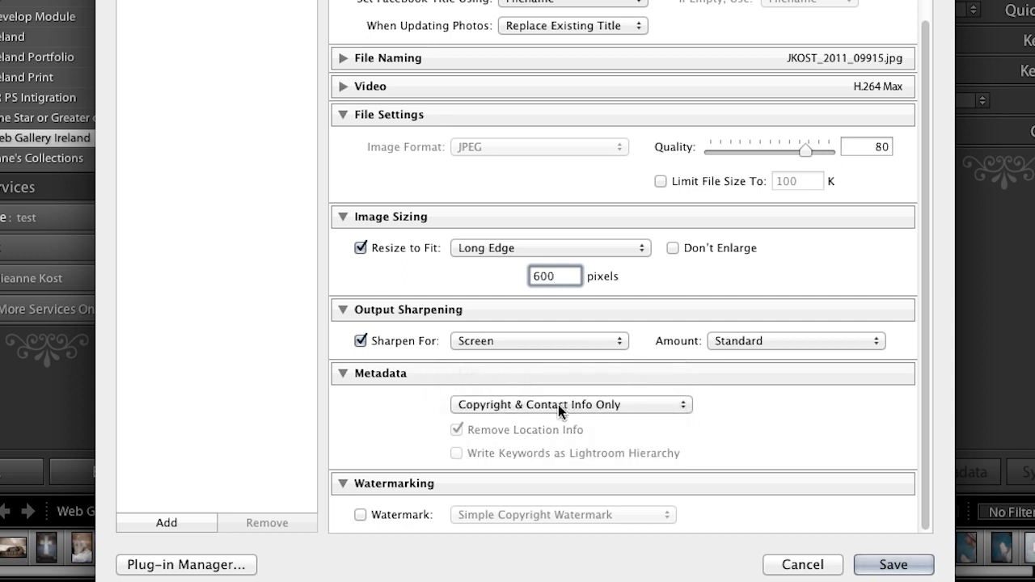
pyautogui.click(360, 516)
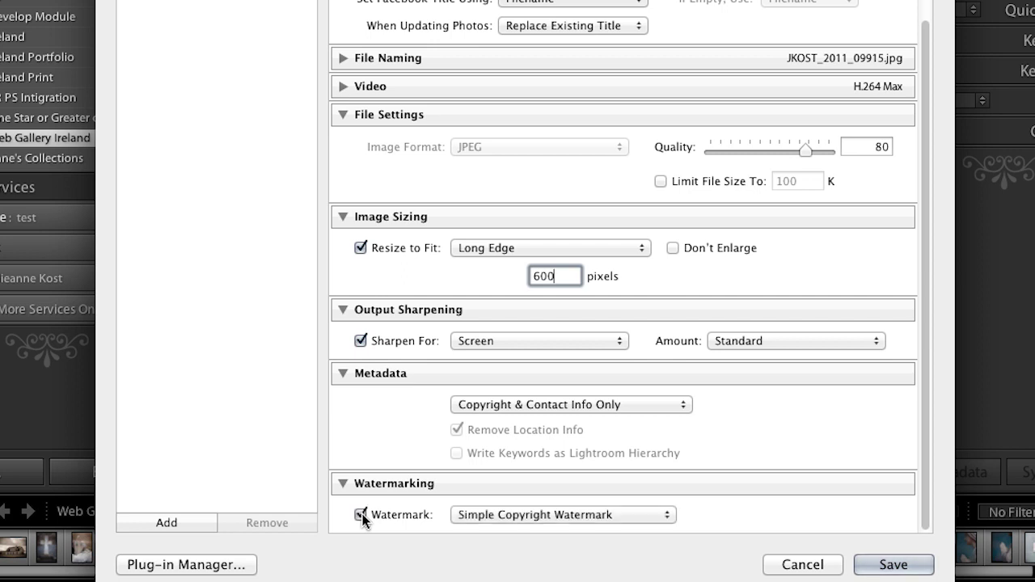
pyautogui.click(362, 515)
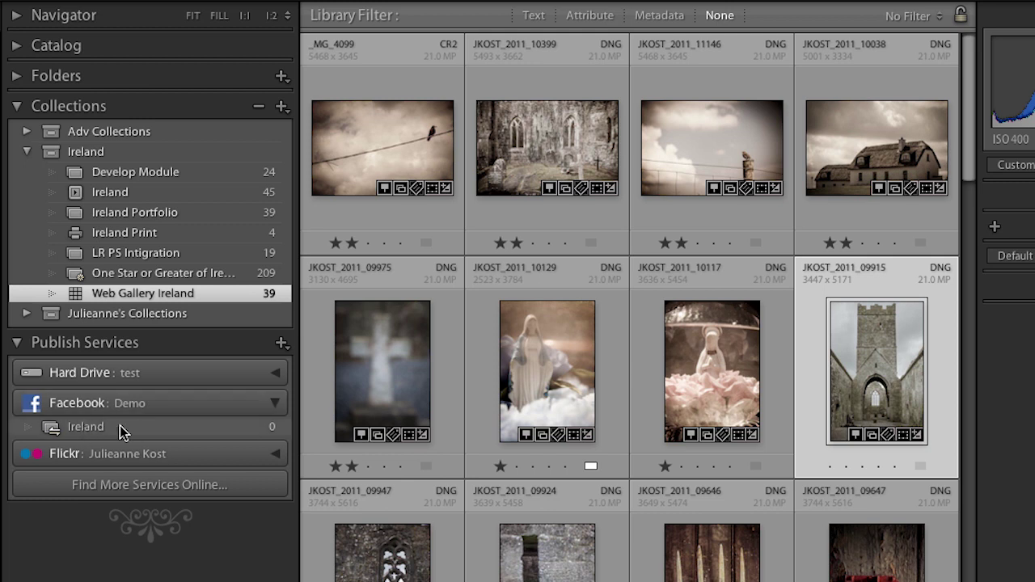
# Add _MG_4099 and JKOST_2011_09975 from Ireland Portfolio to the Facebook Ireland album and view it
pyautogui.click(389, 133)
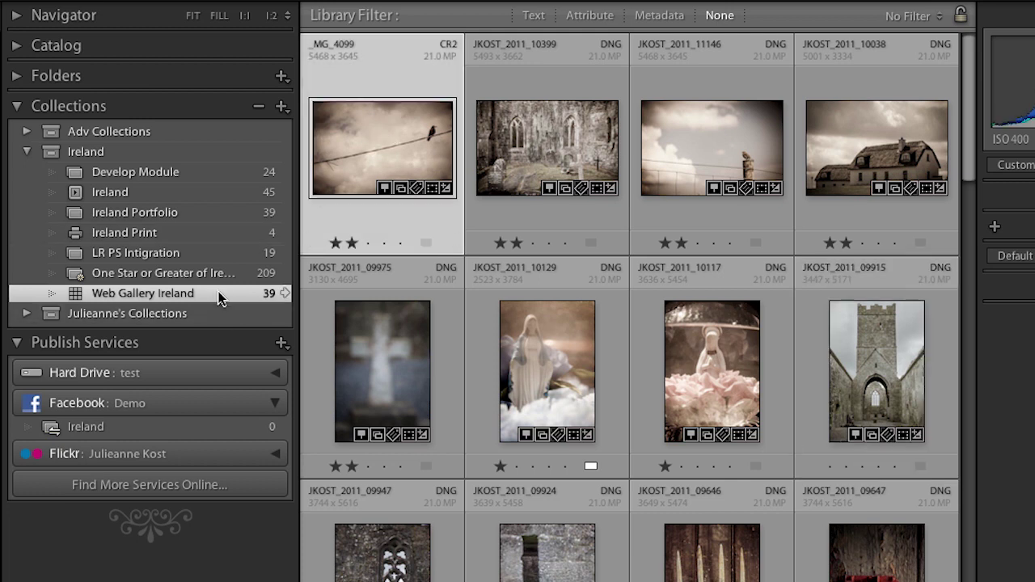
pyautogui.click(215, 215)
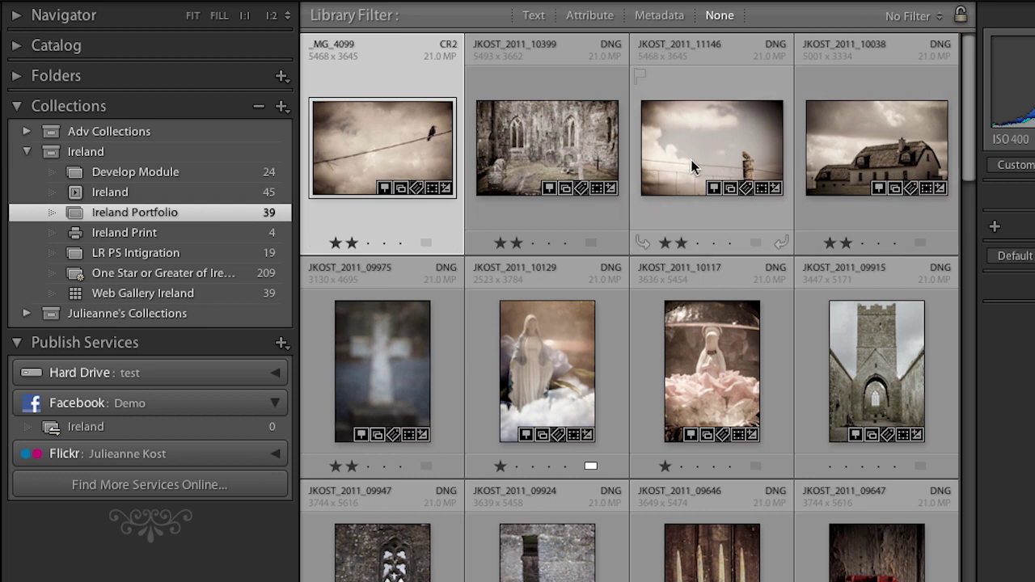
pyautogui.keyDown('super'); pyautogui.click(402, 335); pyautogui.keyUp('super')
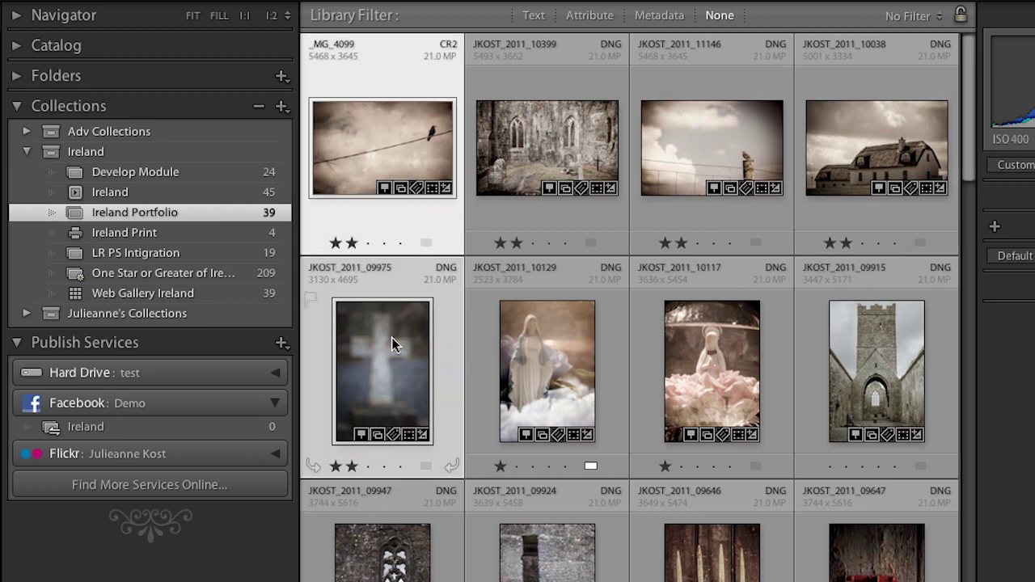
pyautogui.moveTo(391, 337); pyautogui.dragTo(217, 428)
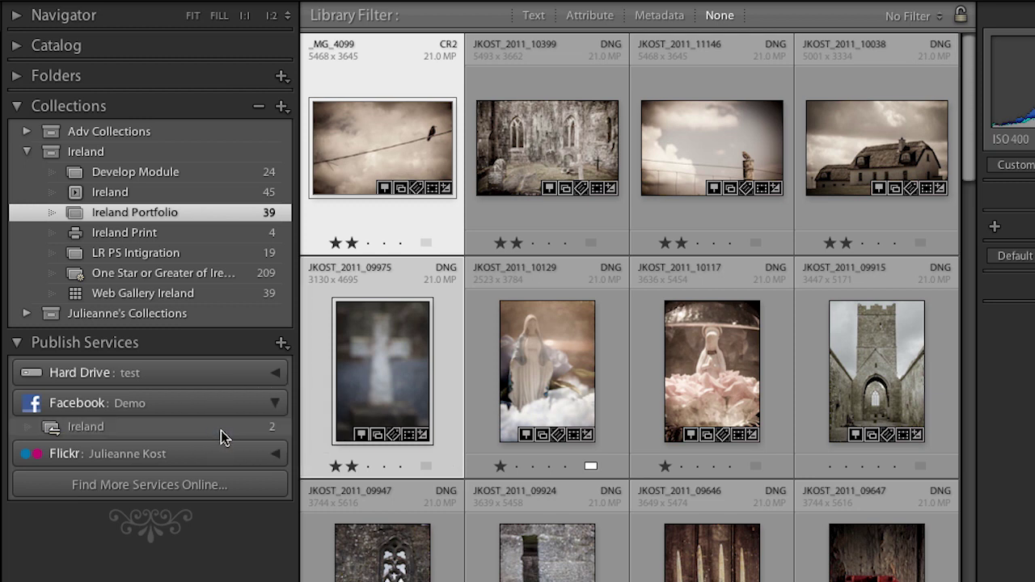
pyautogui.click(197, 426)
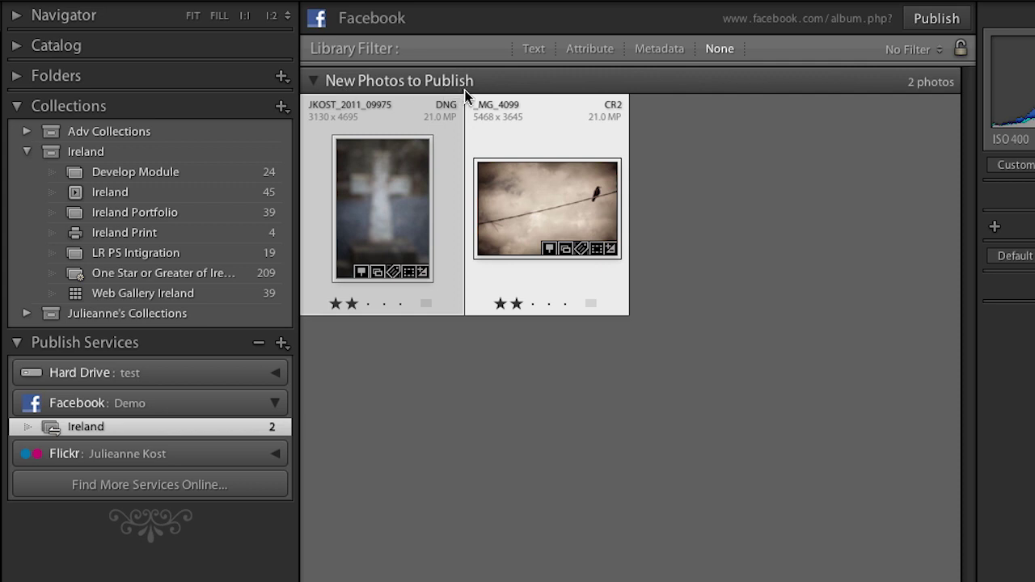
# Publish the two new photos in the Ireland album to Facebook
pyautogui.click(930, 24)
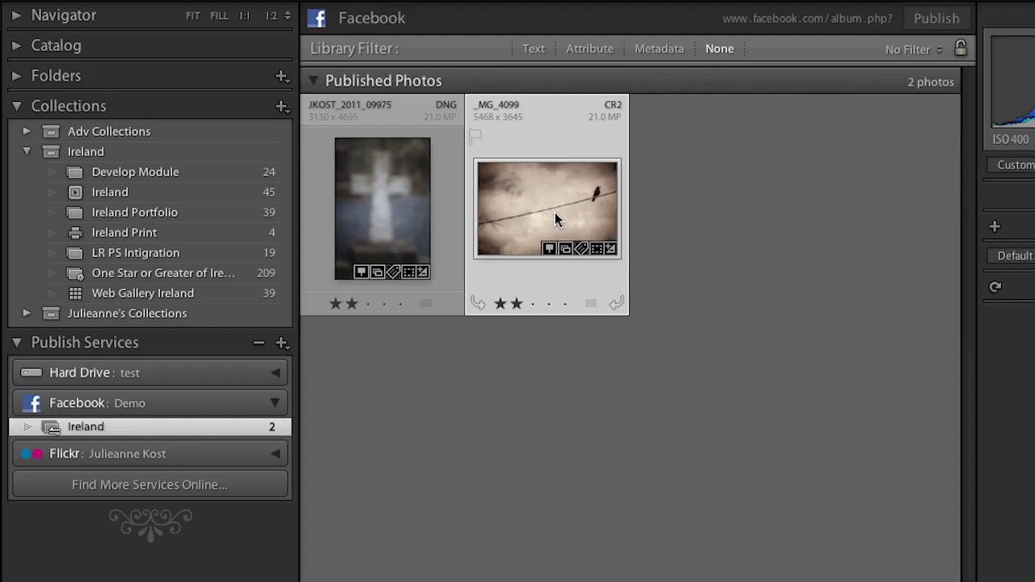
# In Develop, lower the bird photo's white balance Temp to 7953, then return to Library
pyautogui.press('d')
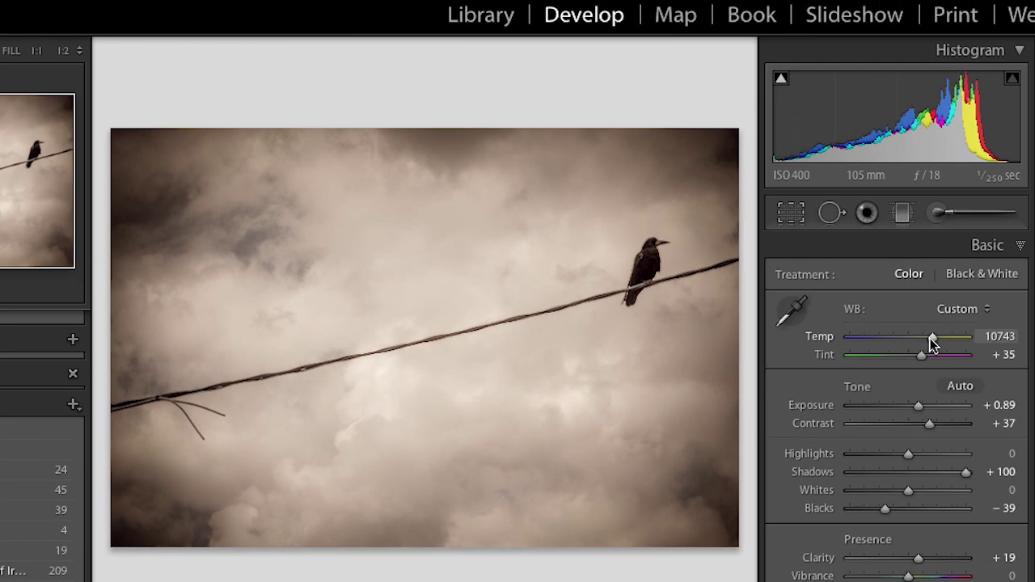
pyautogui.moveTo(930, 338); pyautogui.dragTo(917, 338)
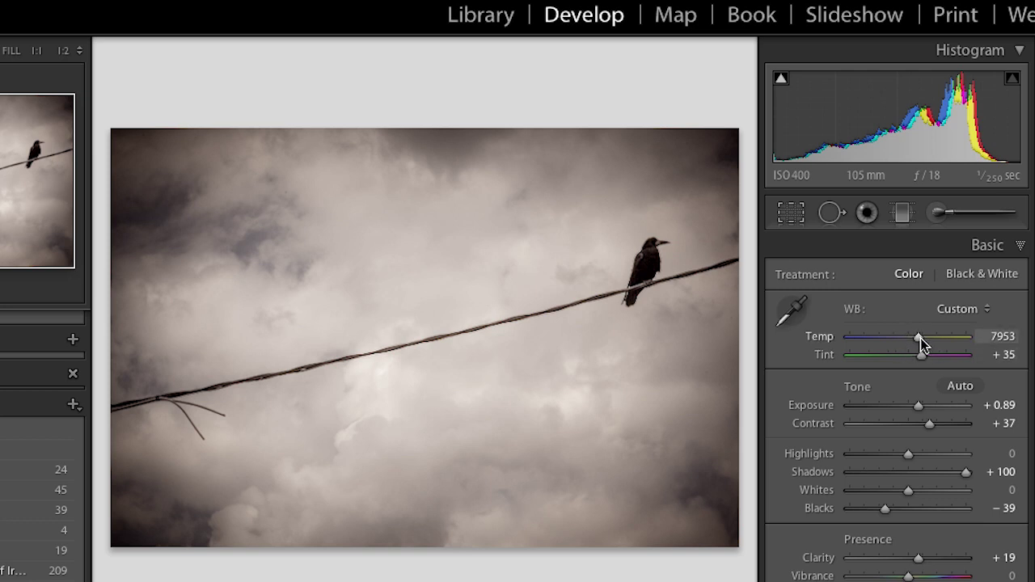
pyautogui.click(483, 16)
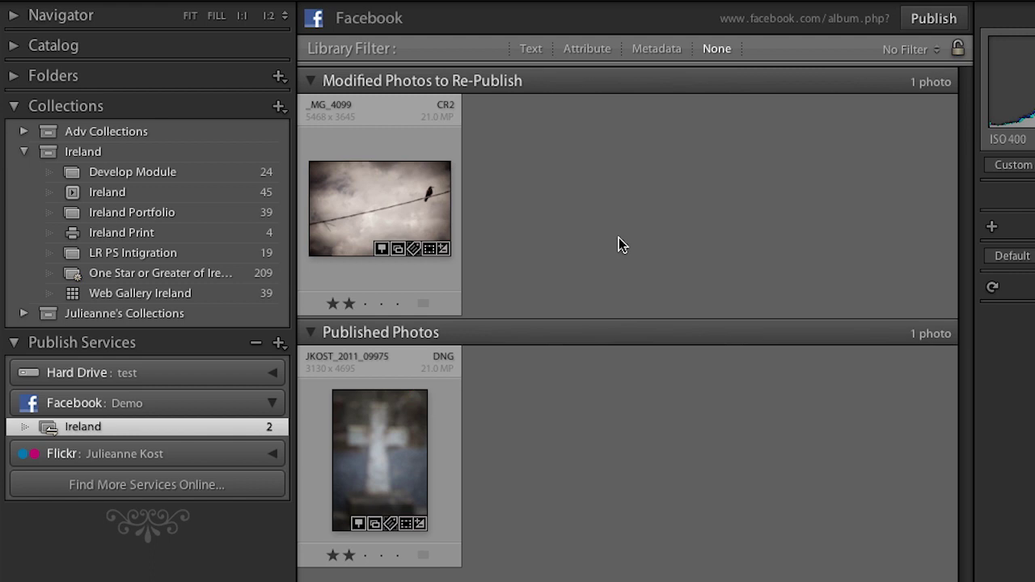
# Mark the edited bird photo _MG_4099 as up to date without re-publishing it
pyautogui.rightClick(401, 186)
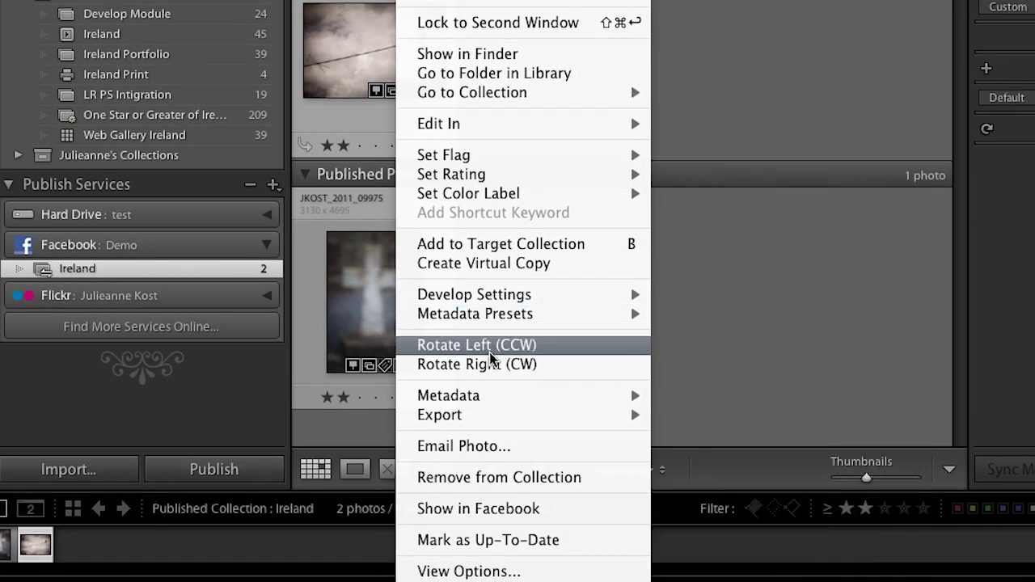
pyautogui.click(548, 542)
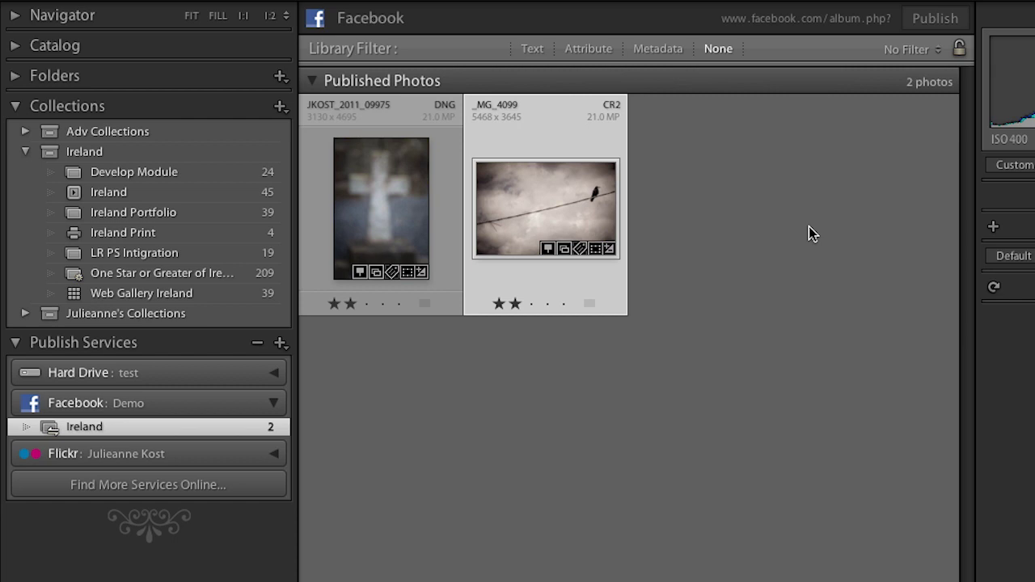
# Select both the bird and cross photos and start a new email with them
pyautogui.keyDown('super'); pyautogui.click(353, 222); pyautogui.keyUp('super')
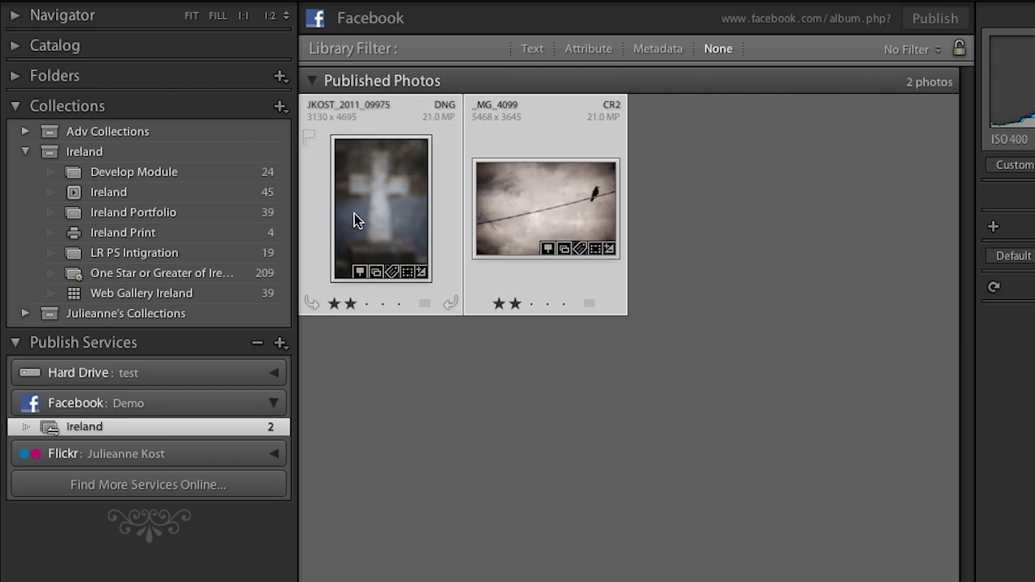
pyautogui.click(206, 212)
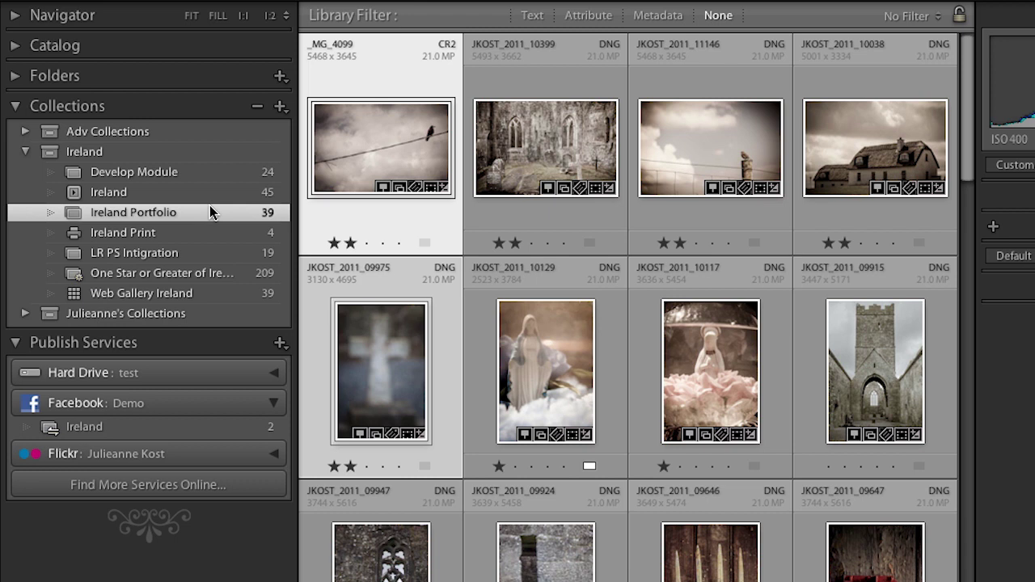
pyautogui.press('super+shift+m')
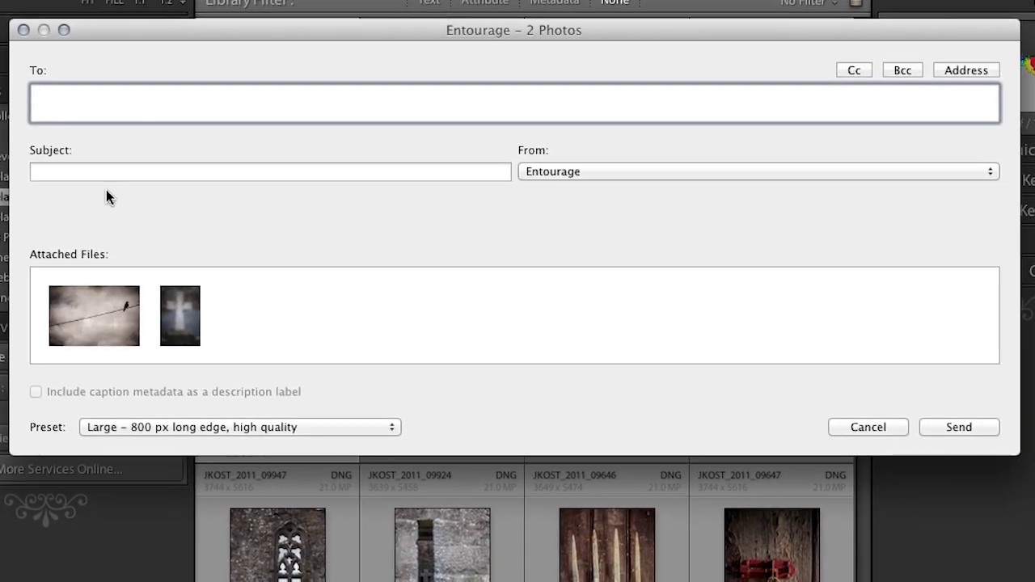
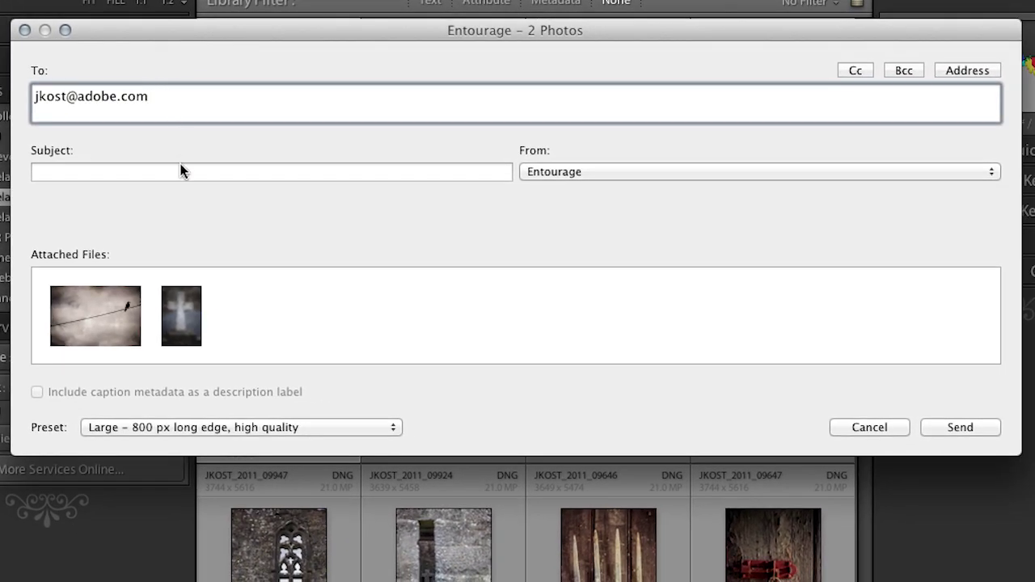
# Enter the recipient's e-mail and subject 'Irealand phtos', then create a new email export preset
pyautogui.click(175, 169)
pyautogui.write('Irea')
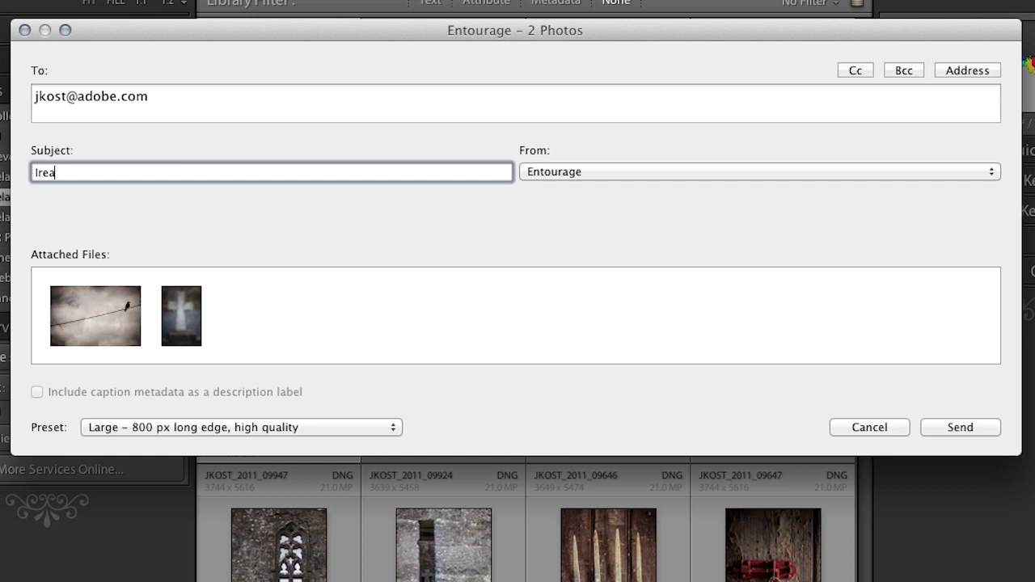
pyautogui.write('land phtos')
pyautogui.click(256, 428)
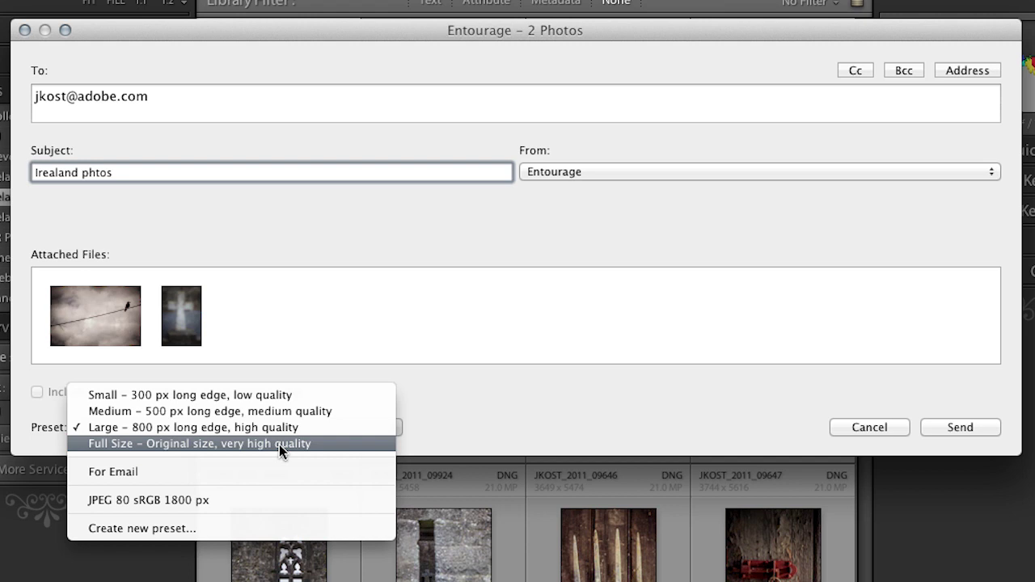
pyautogui.click(277, 530)
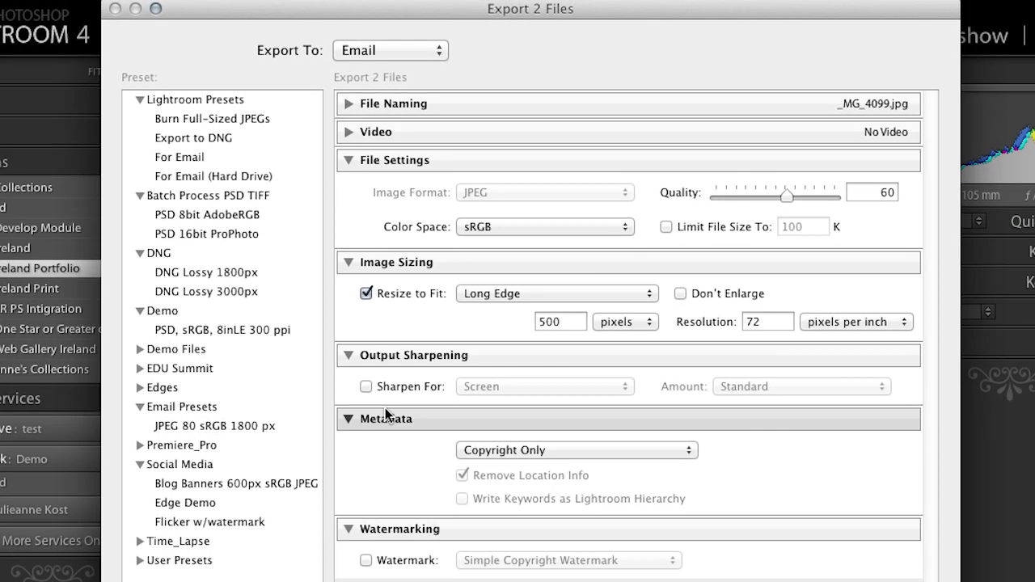
# Keep Email as the export destination, raise JPEG quality from 60 to 74, and close the settings
pyautogui.click(405, 49)
pyautogui.click(336, 52)
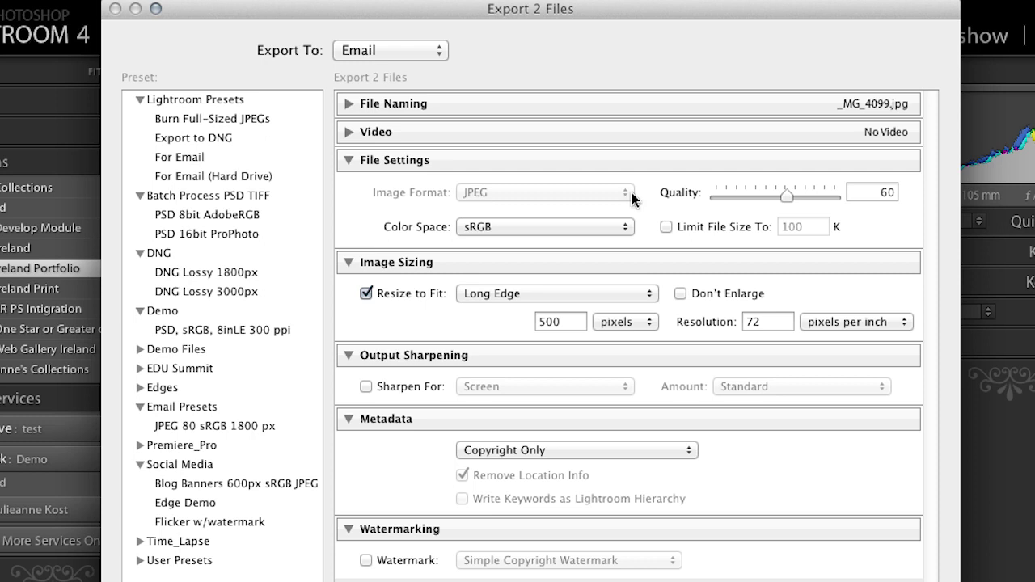
pyautogui.moveTo(787, 196); pyautogui.dragTo(818, 196)
pyautogui.press('Return')
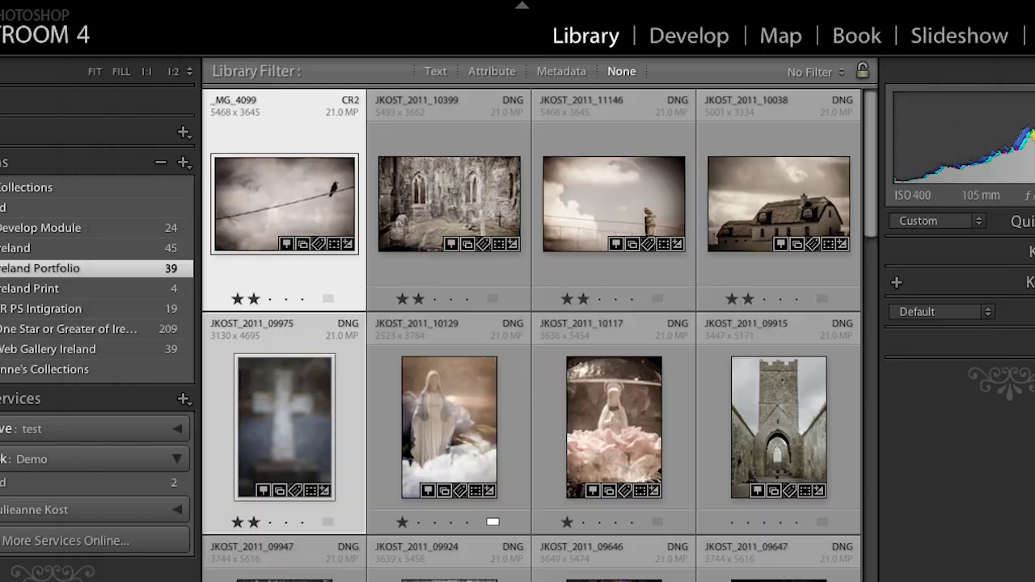
# Apply the Large – 800 px high quality preset and fix the subject typo to 'Irealand photos'
pyautogui.click(346, 498)
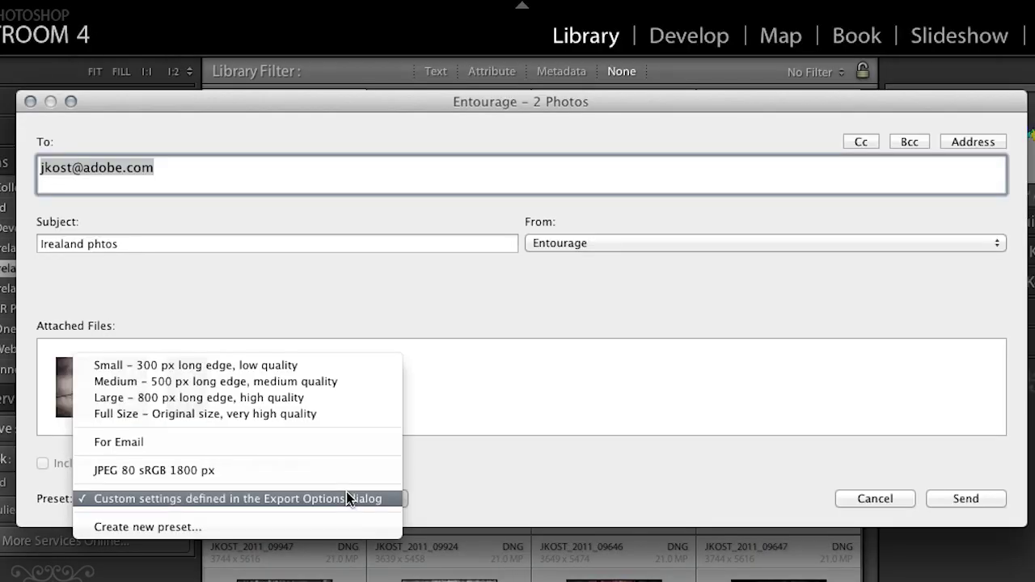
pyautogui.click(329, 400)
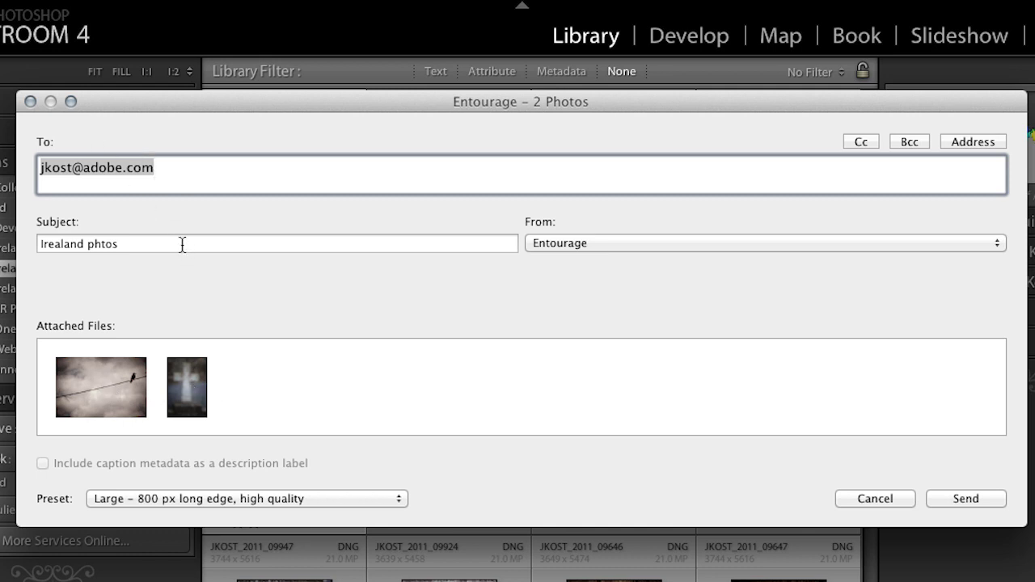
pyautogui.press('Tab')
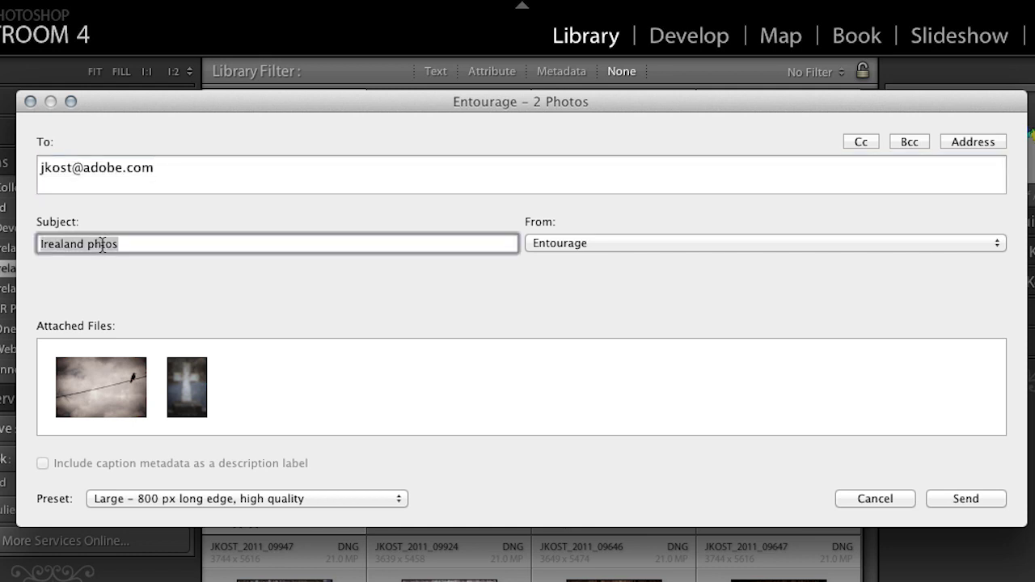
pyautogui.click(101, 244)
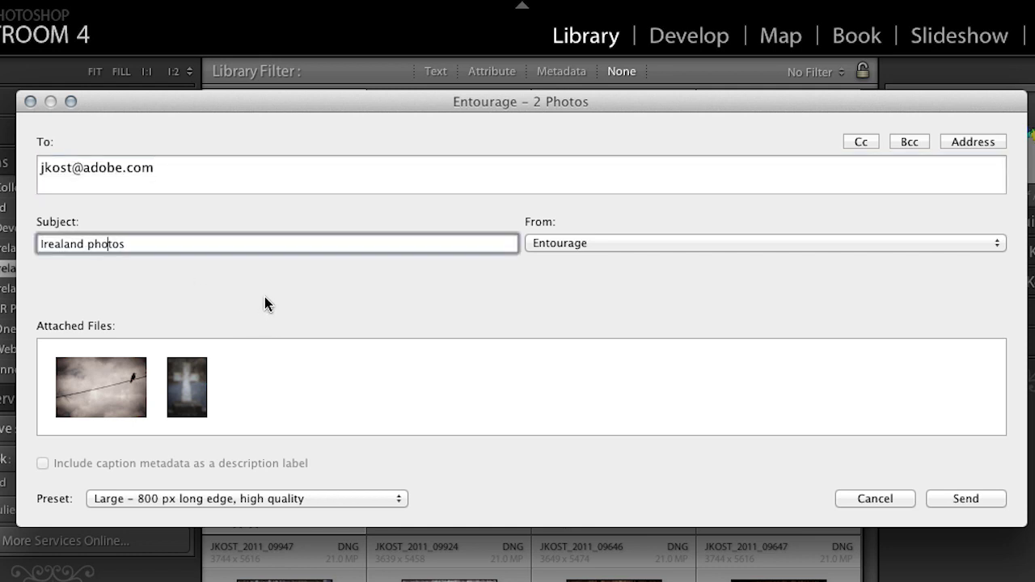